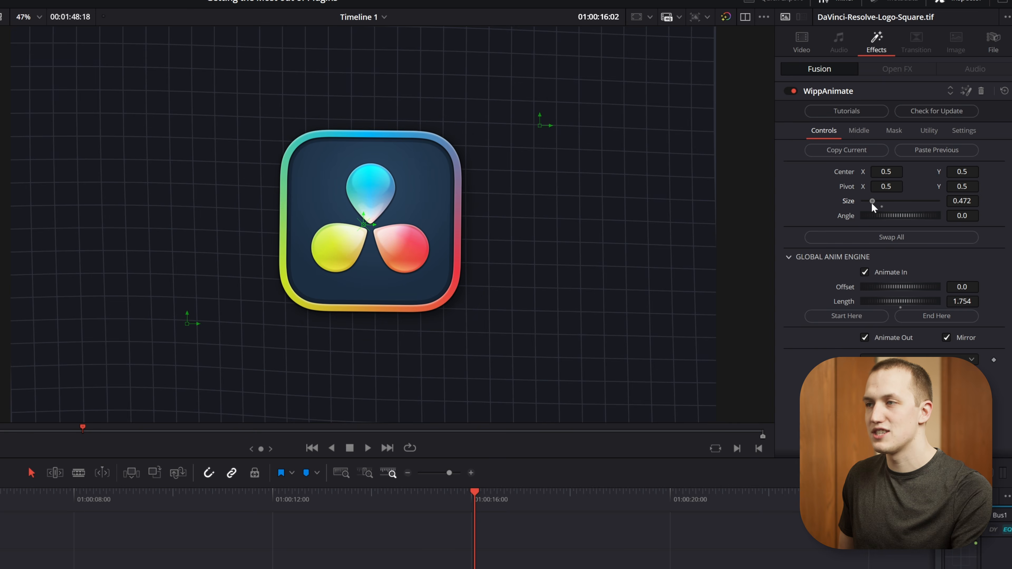
Play back the DaVinci Resolve logo clip in the timeline to check its WippAnimate animation.
left_click(401, 499)
key("space")
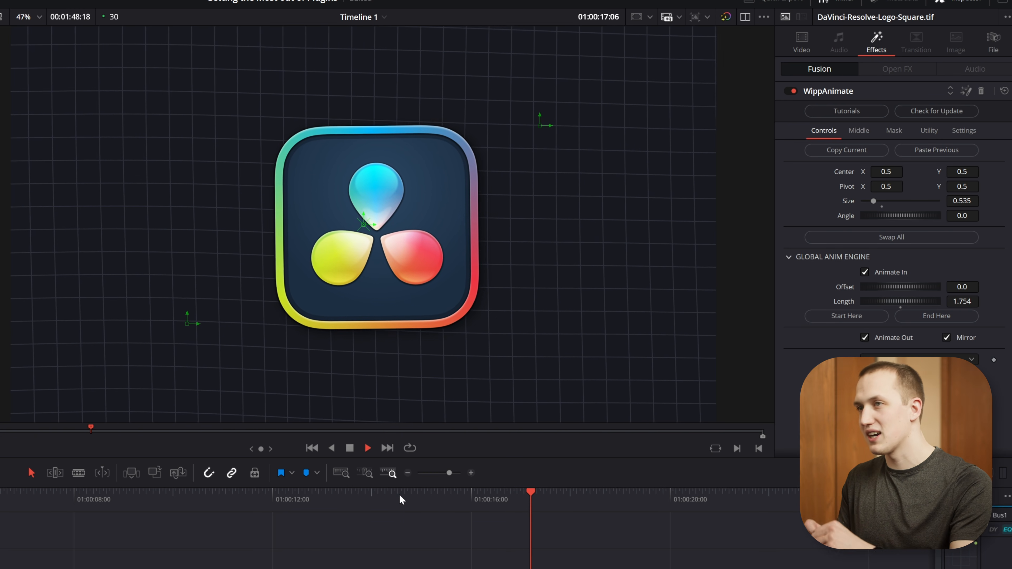
key("space")
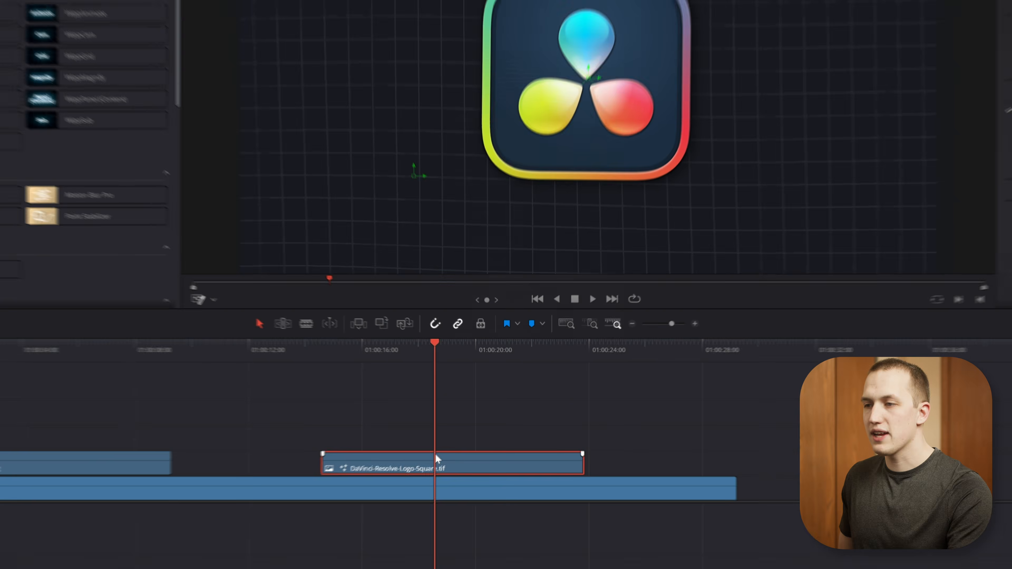
Remove the Fusion Effects attribute from the DaVinci-Resolve-Logo-Square.tif clip.
right_click(437, 457)
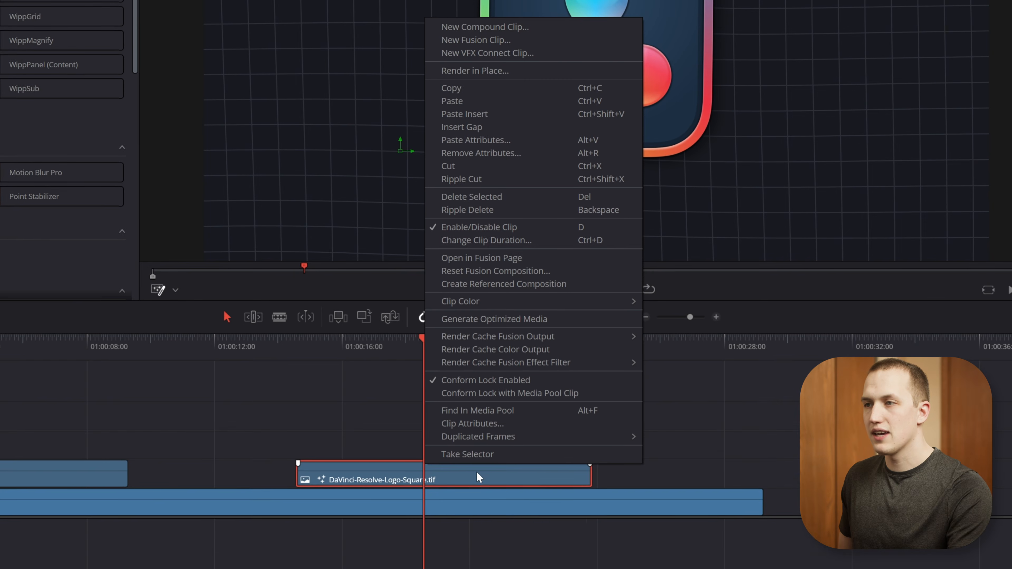
left_click(541, 160)
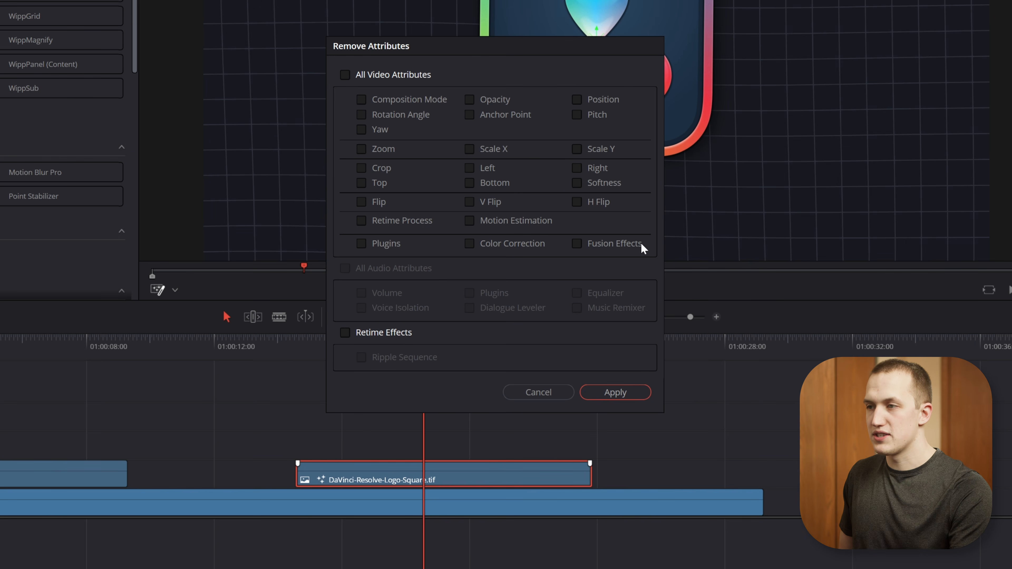
left_click(577, 243)
left_click(615, 392)
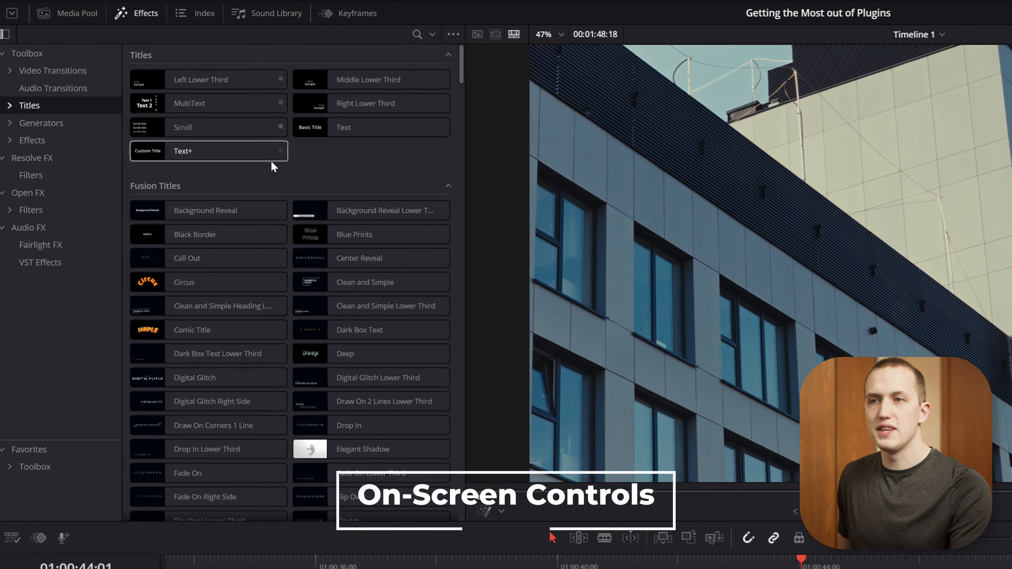
Add the Modern Callout 02 title above the drone cityscape clip and extend it to the clip's full length.
scroll(207, 132, "down", 20)
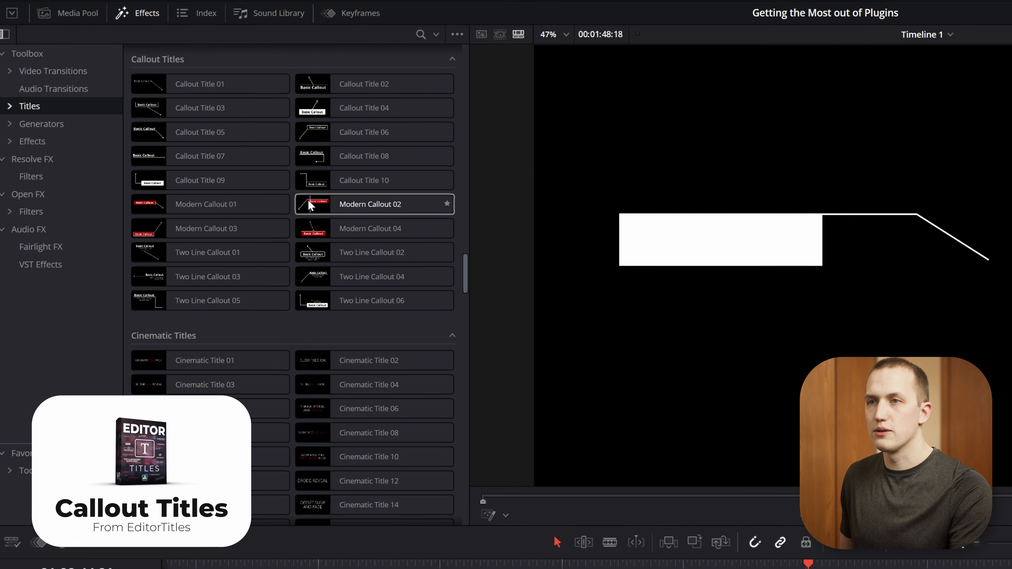
left_click_drag(308, 199, 637, 568)
left_click_drag(426, 478, 394, 476)
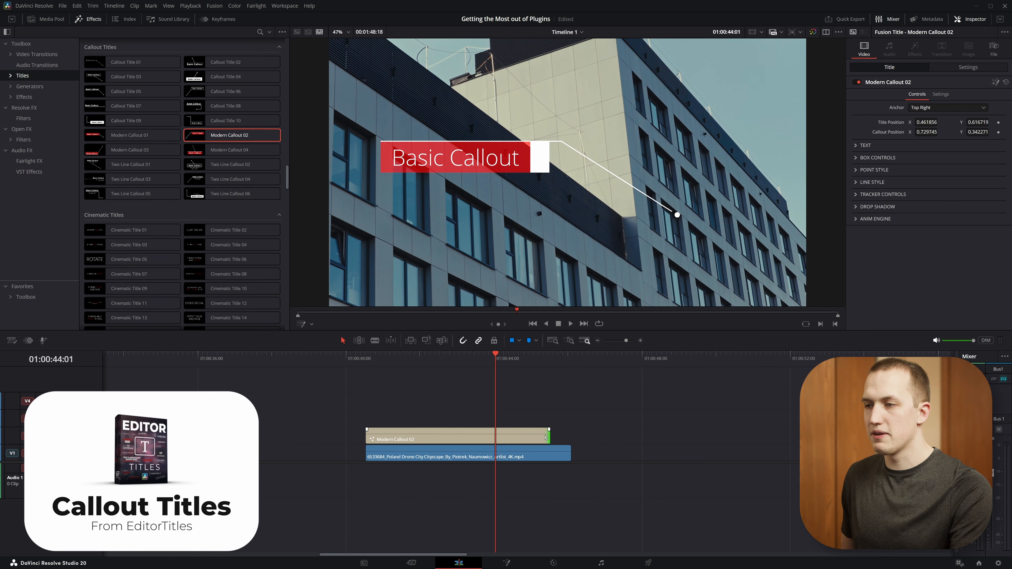
left_click_drag(546, 437, 569, 438)
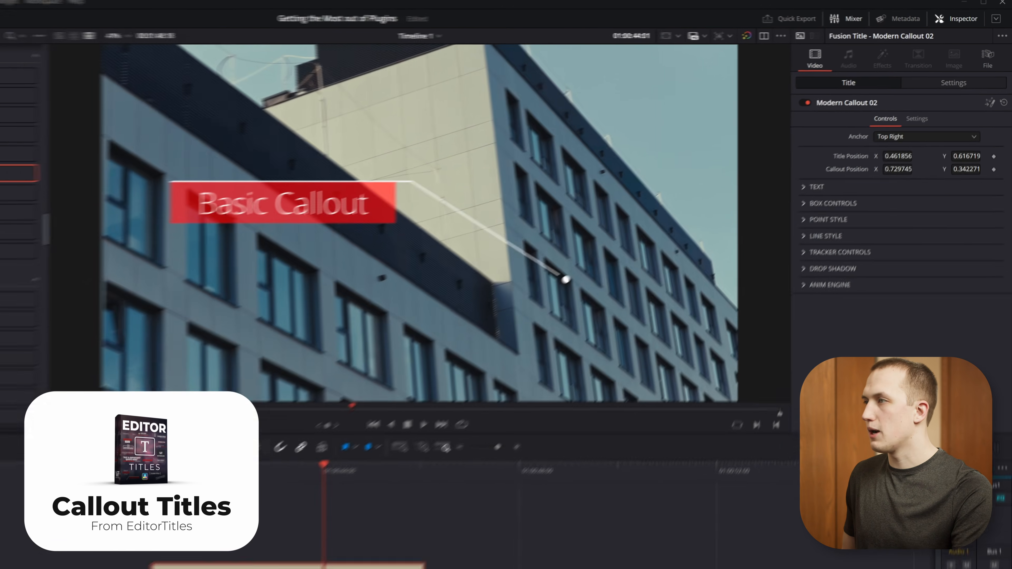
Set the callout's title position X to 0.524857 and its callout position X to 0.709746.
left_click_drag(926, 122, 951, 123)
mouse_move(889, 179)
left_mouse_down()
mouse_move(830, 180)
mouse_move(920, 180)
mouse_move(879, 180)
left_mouse_up()
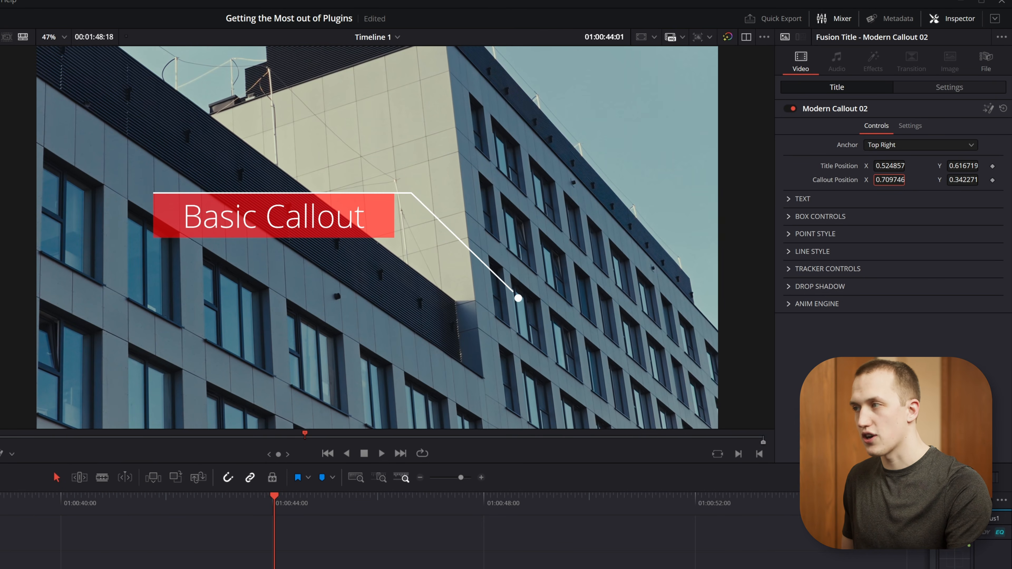
Expand the callout's tracker controls and turn on the Fusion Overlay in the viewer.
left_click(789, 270)
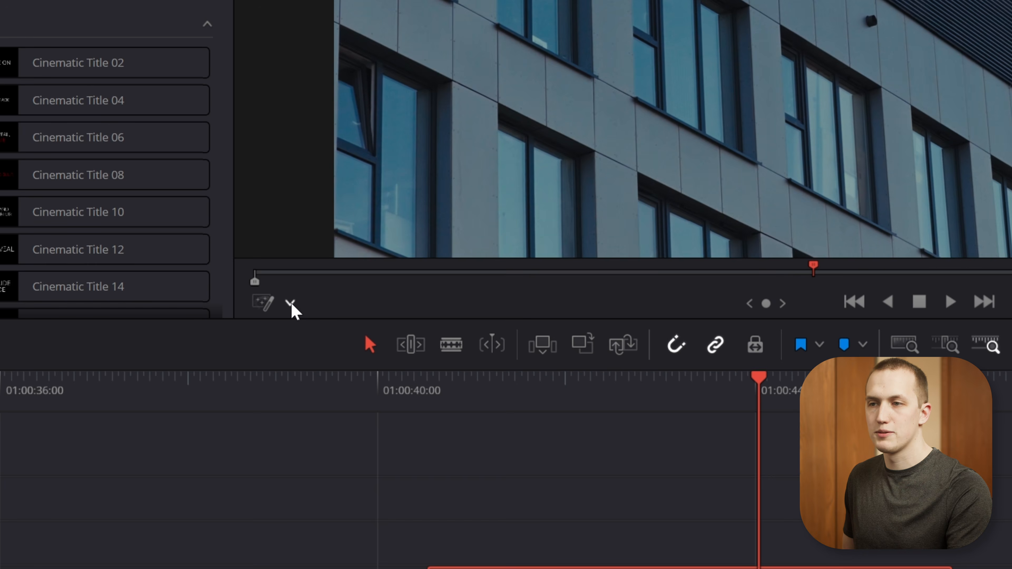
left_click(290, 304)
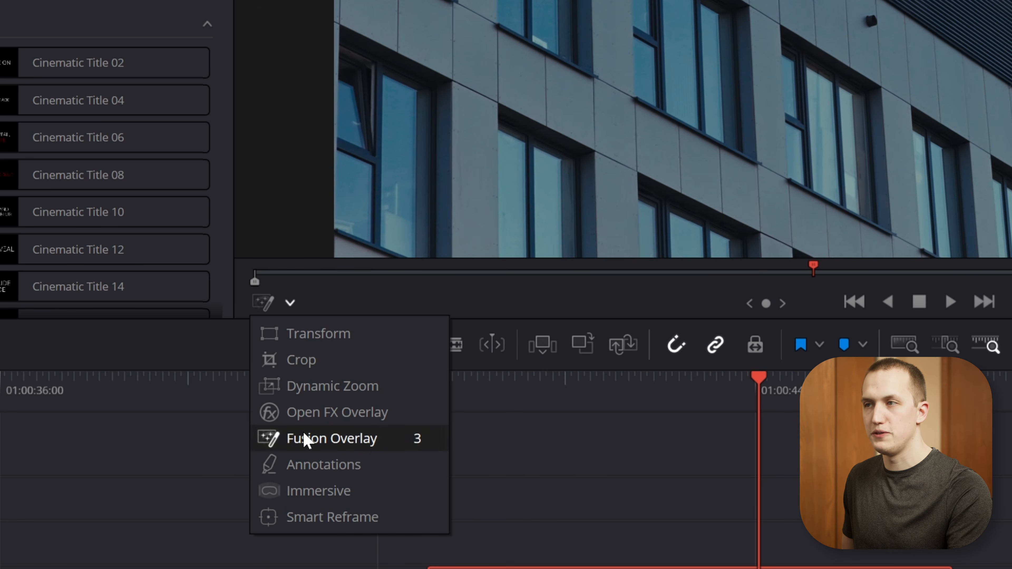
left_click(303, 440)
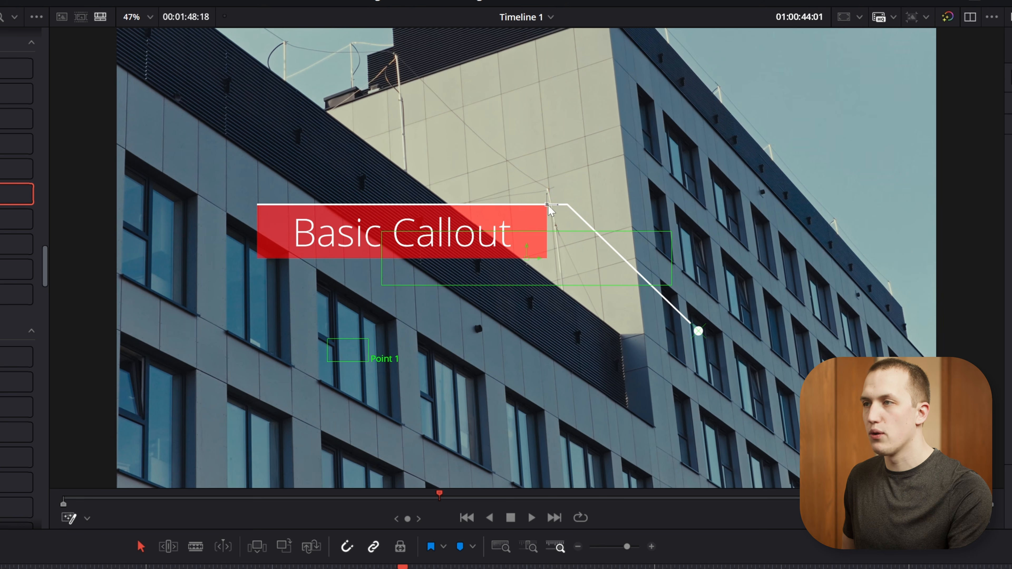
In the viewer, move the callout's title to about 0.513, 0.723 and its point to about 0.724, 0.358, and reduce the box height to about 0.105.
left_click_drag(547, 205, 538, 156)
mouse_move(698, 331)
left_mouse_down()
mouse_move(736, 305)
mouse_move(710, 323)
left_mouse_up()
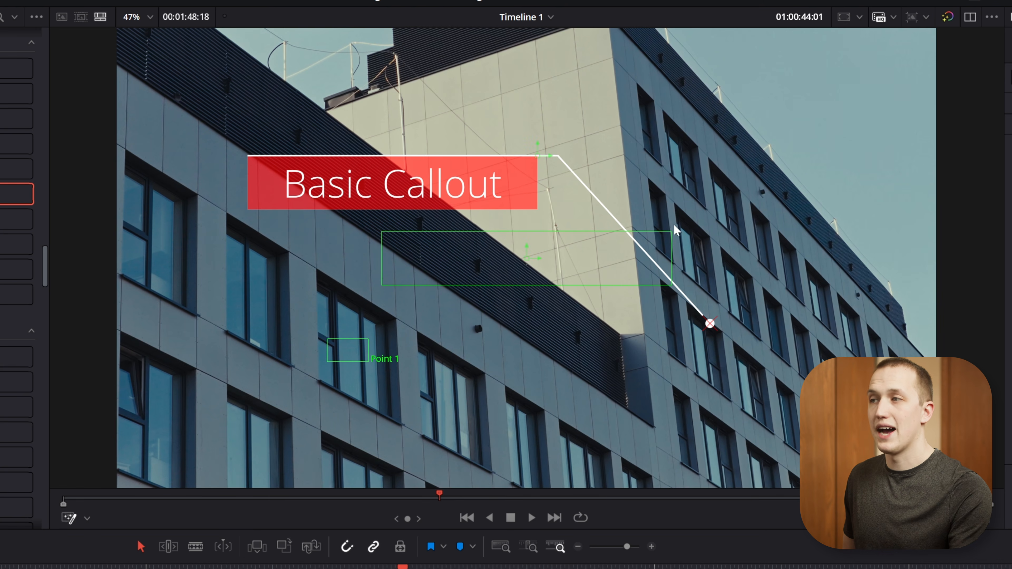
mouse_move(671, 233)
left_mouse_down()
mouse_move(644, 243)
mouse_move(674, 225)
mouse_move(672, 235)
left_mouse_up()
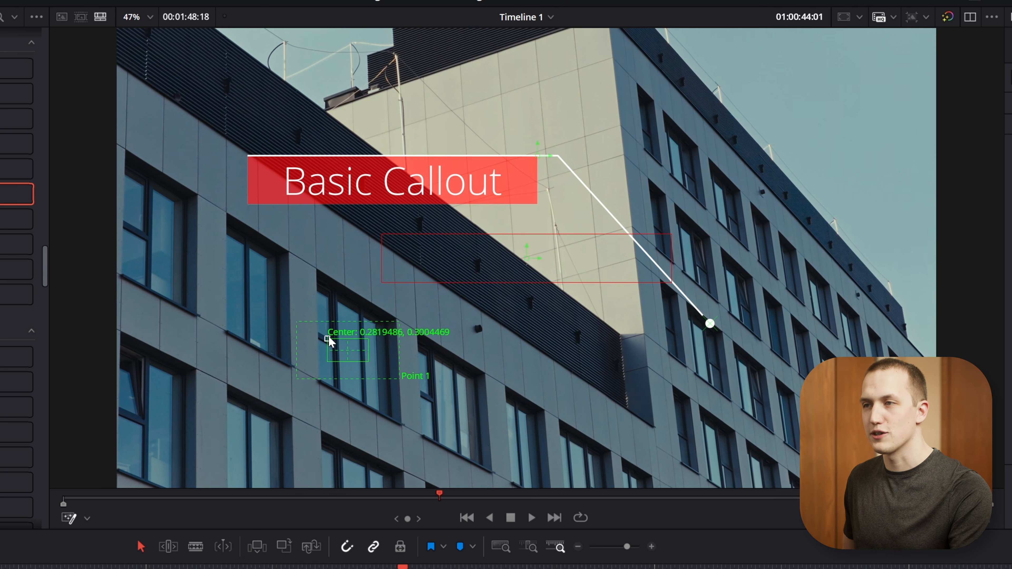
Move the tracker's Point 1 across the building facade and play back the callout, pausing at 01:00:42:27.
left_click_drag(328, 339, 455, 318)
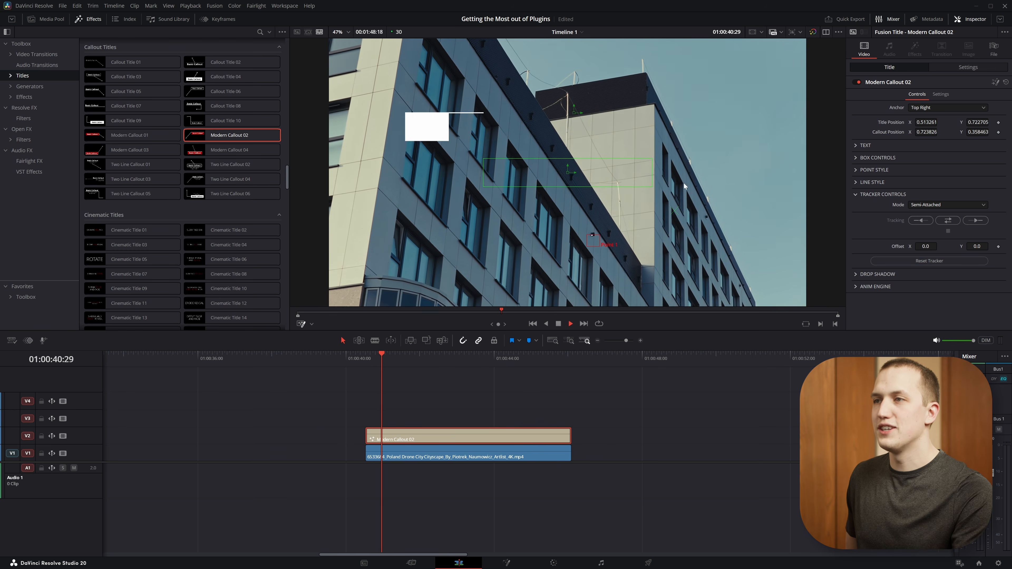
key("space")
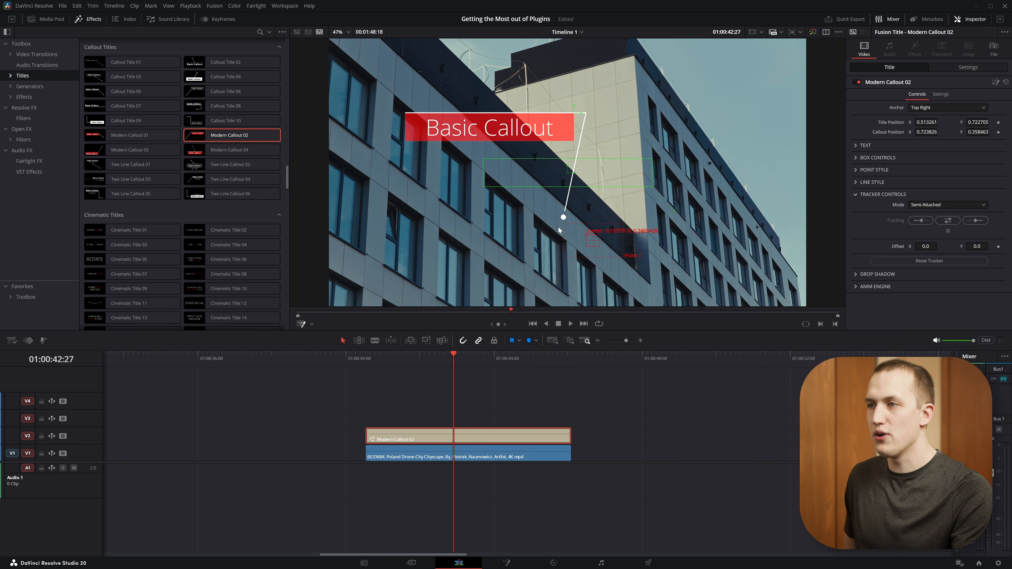
Set the callout's anchor to Bottom Left and move its title to about 0.596, 0.509.
left_click(913, 108)
left_click(923, 136)
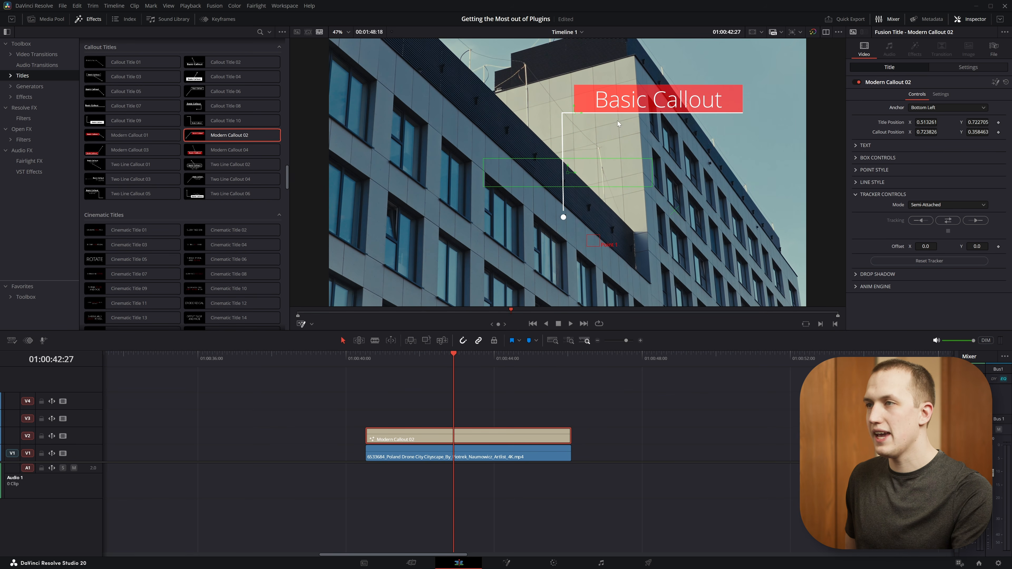
left_click_drag(576, 116, 614, 172)
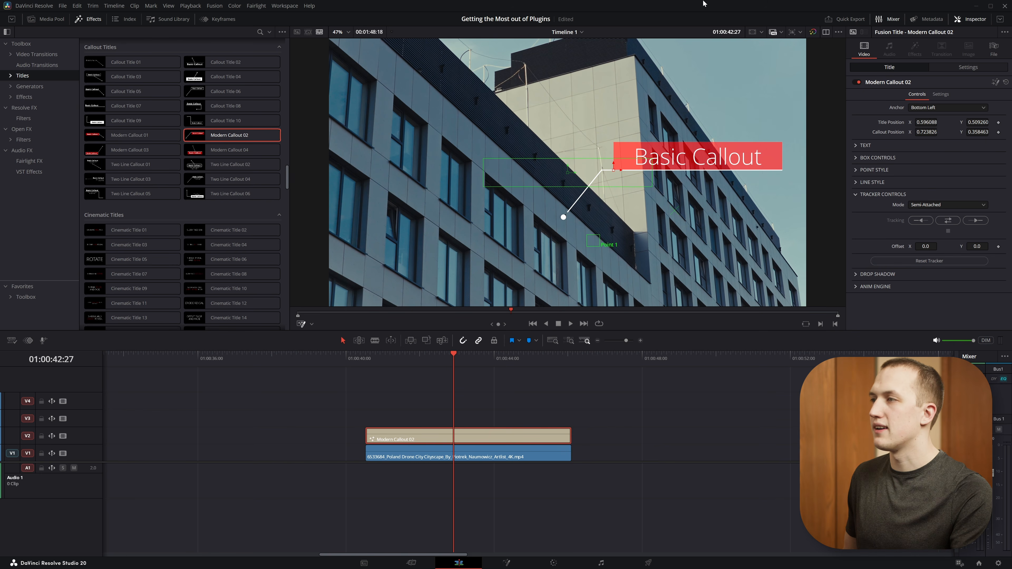
Recolor the callout's red box by sampling #62919d from the building, fine-tuning it to hue 0.534, saturation 0.572 and value 0.693.
left_click(855, 157)
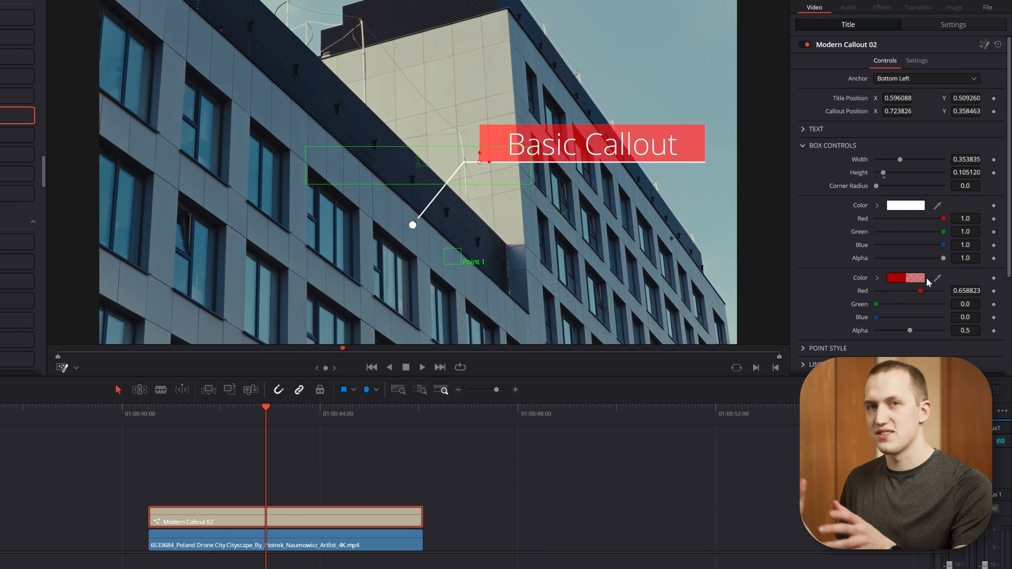
left_click(903, 281)
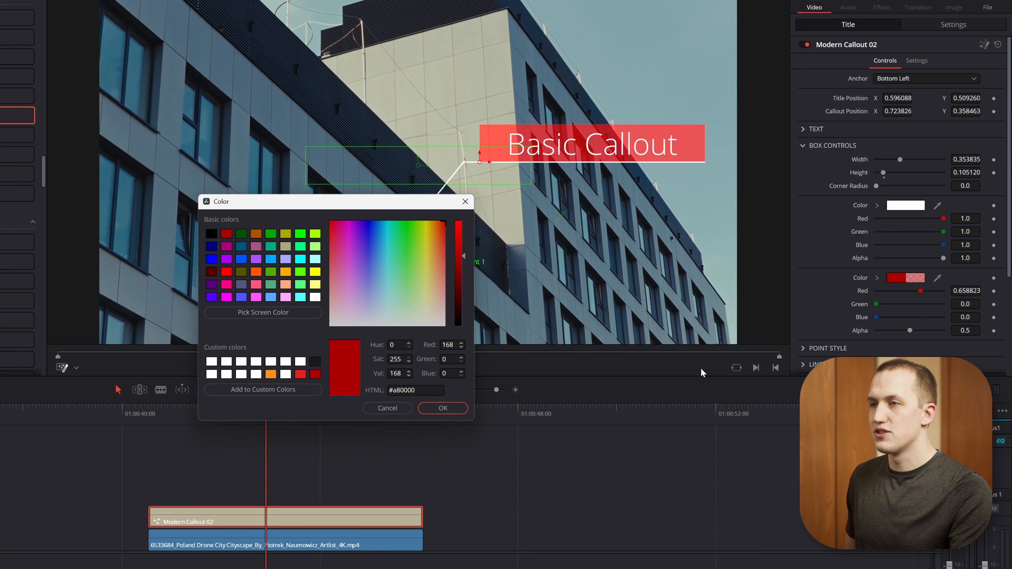
left_click(279, 312)
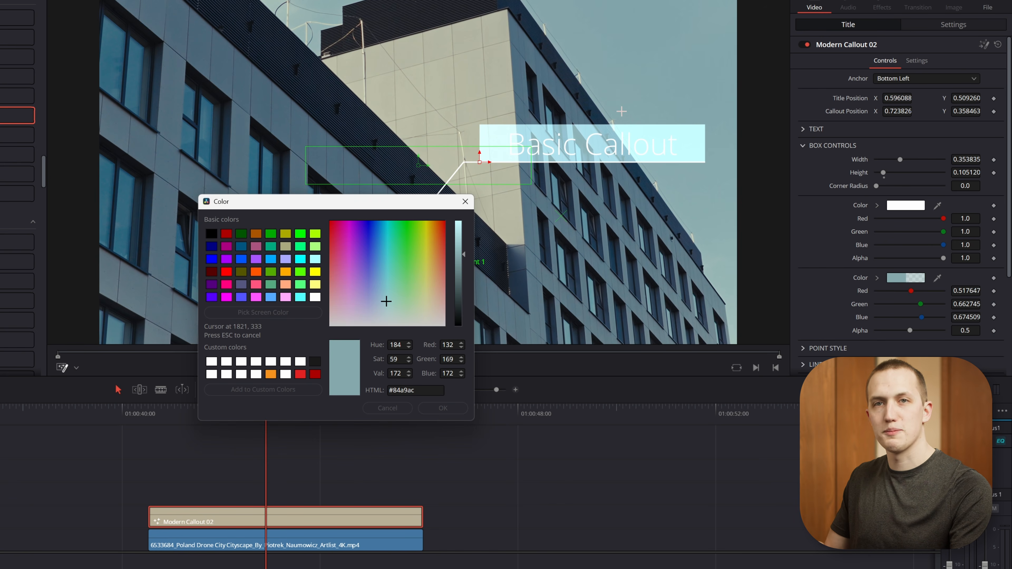
left_click(563, 283)
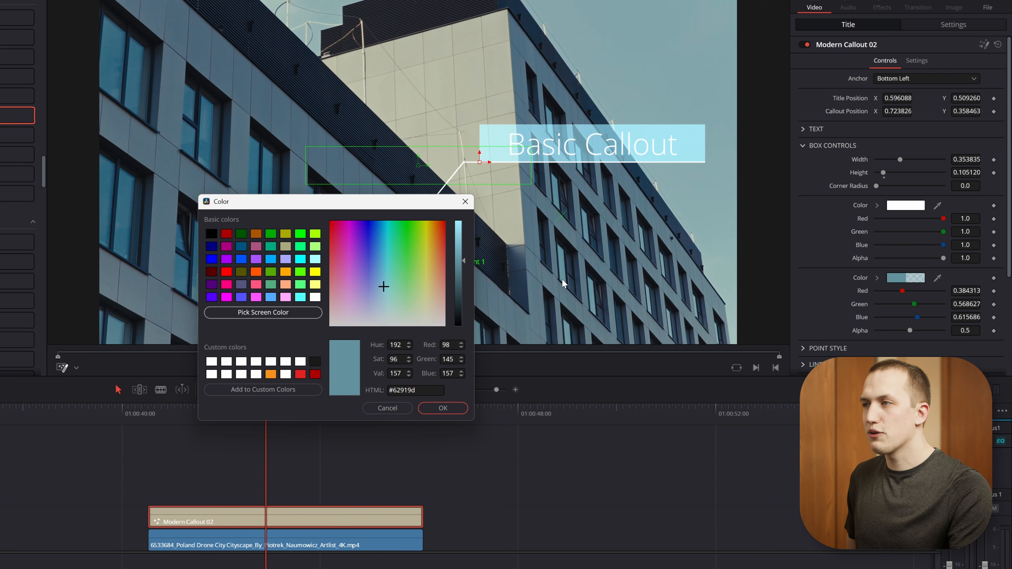
left_click(439, 408)
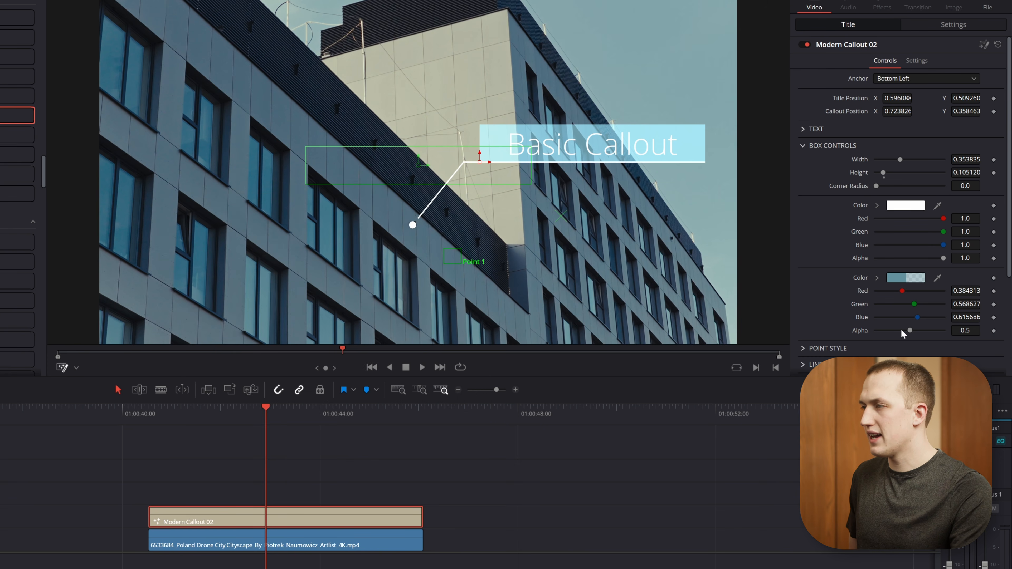
left_click_drag(902, 332, 925, 308)
left_click(878, 278)
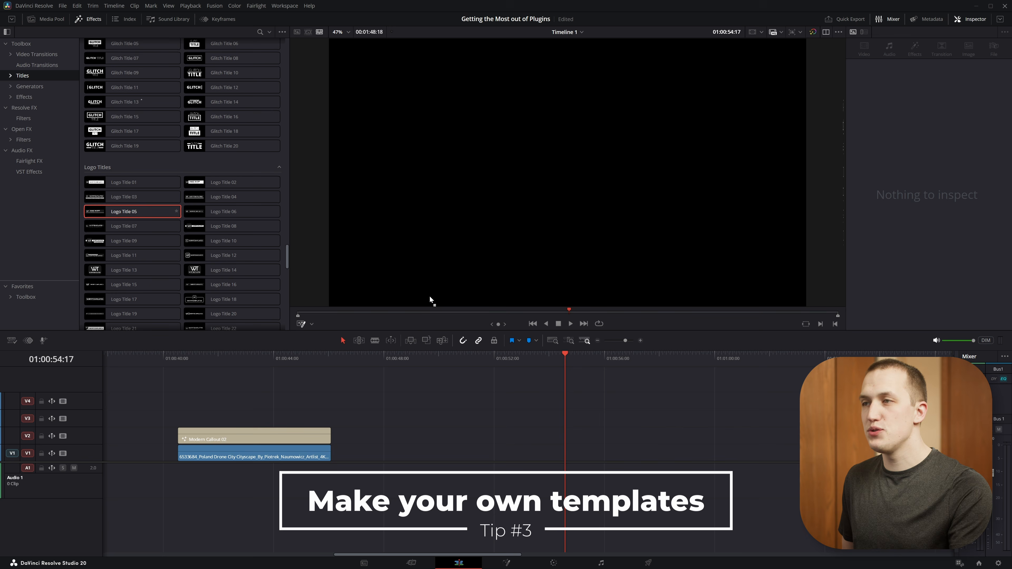
Add the Logo Title 05 title to the timeline after the callout clip.
left_click_drag(430, 299, 516, 434)
mouse_move(574, 363)
left_mouse_down()
mouse_move(600, 363)
mouse_move(581, 365)
left_mouse_up()
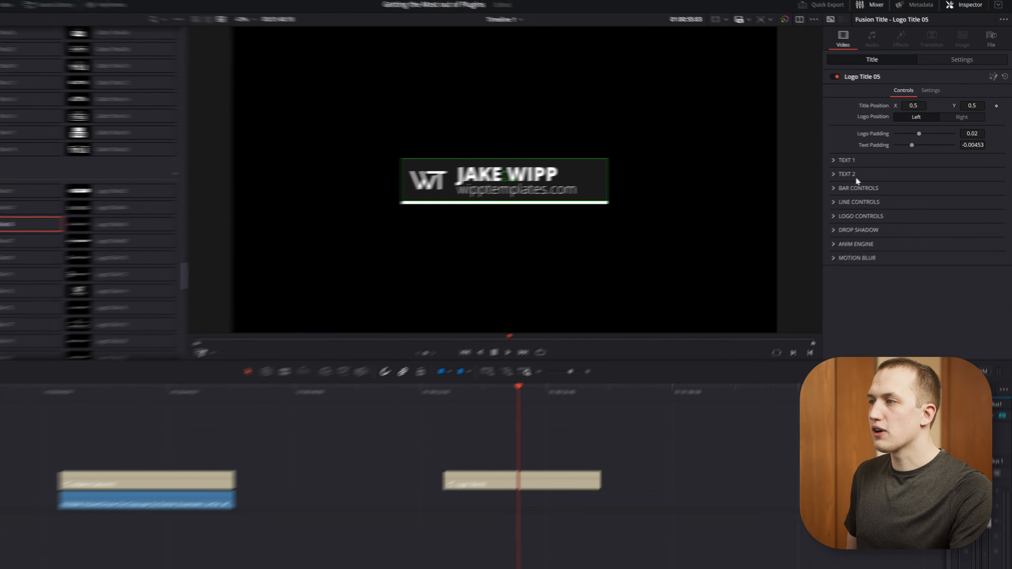
Load the Instagram logo image into the logo title and increase its logo padding.
left_click(856, 203)
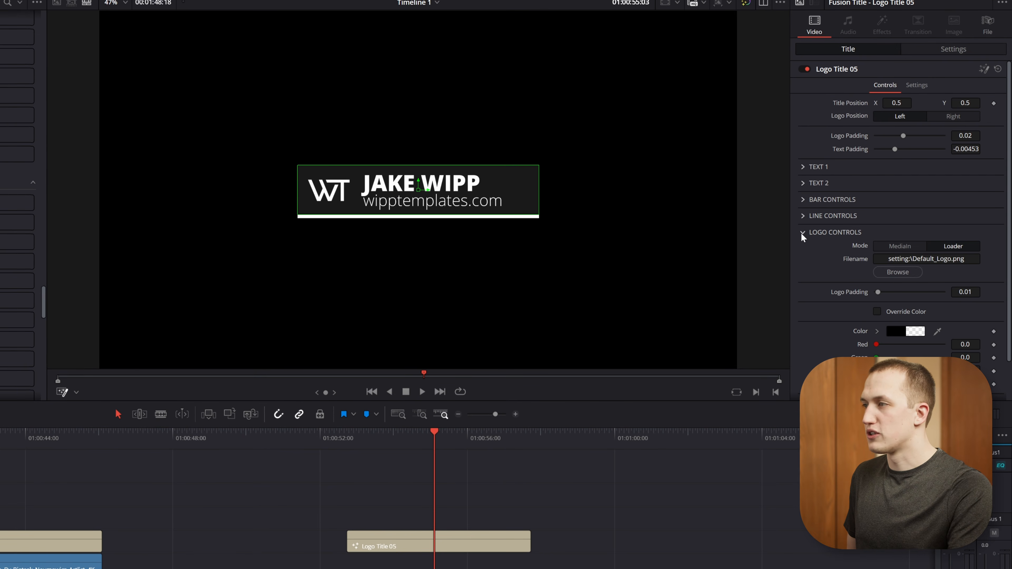
left_click(904, 271)
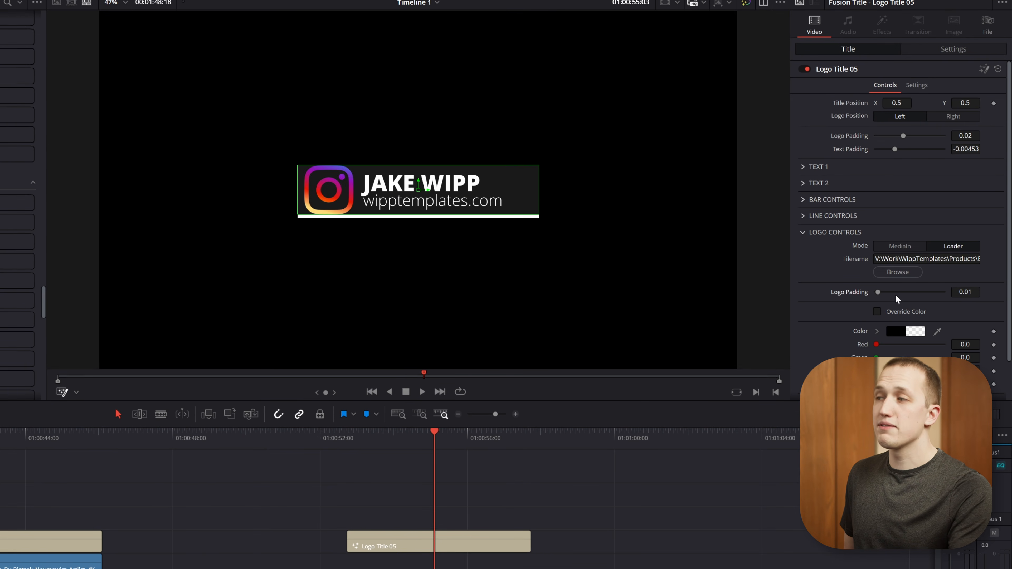
left_click_drag(878, 292, 915, 294)
left_click(803, 231)
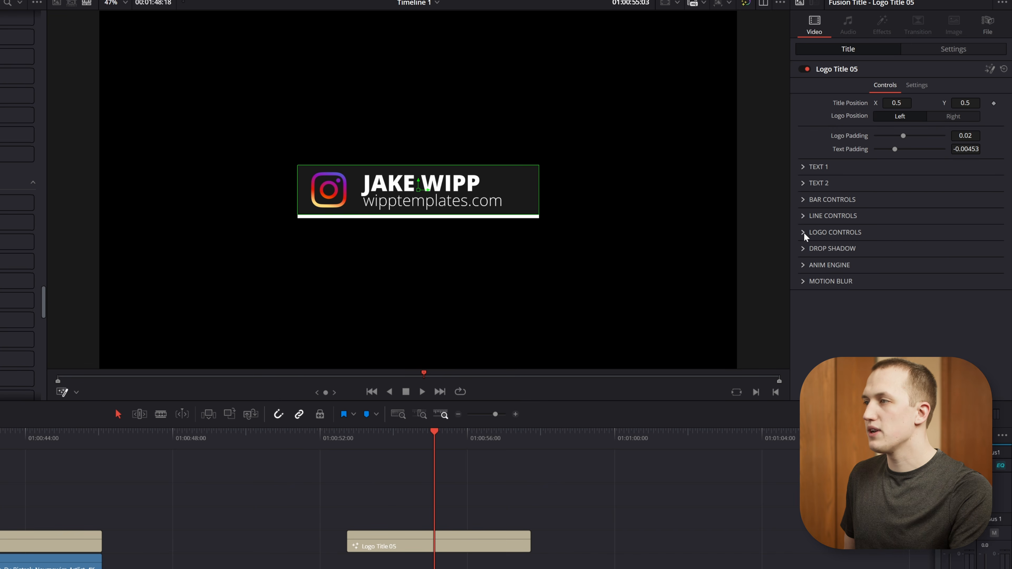
Give the title's line a yellow-red-purple gradient sampled from the Instagram logo, with #fdd977 as its first color.
left_click(803, 216)
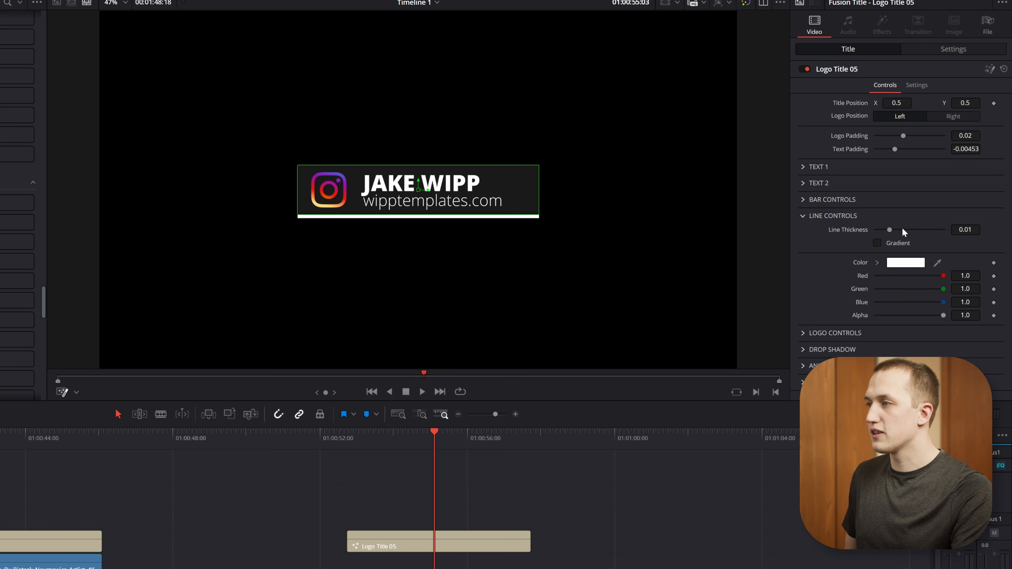
left_click(906, 244)
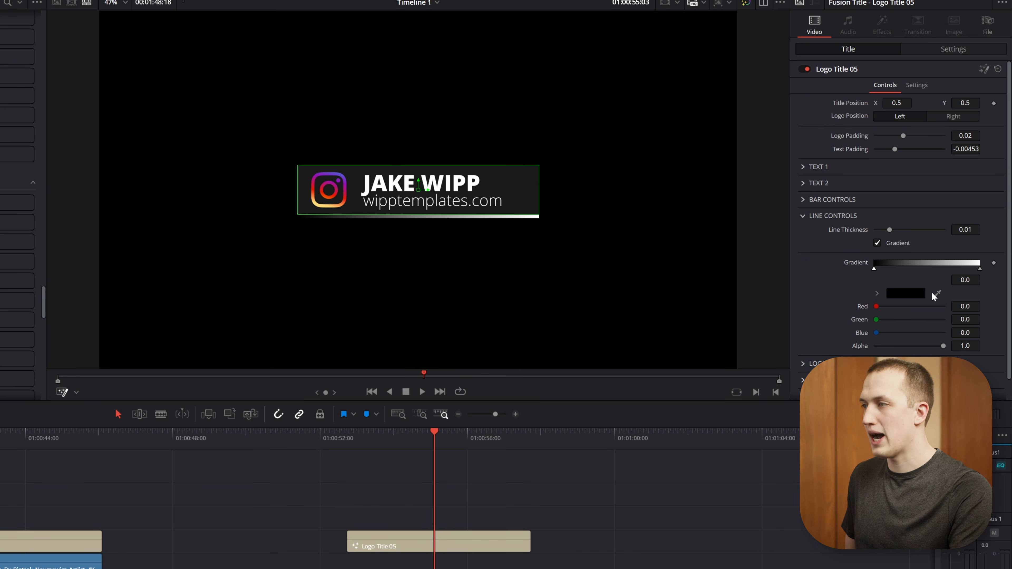
left_click(909, 294)
left_click(281, 337)
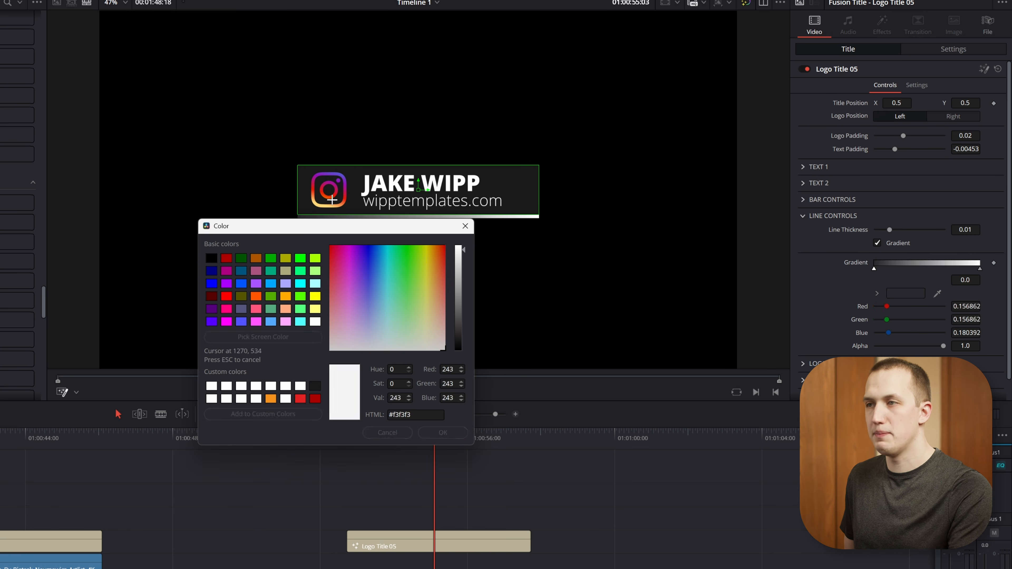
left_click(320, 206)
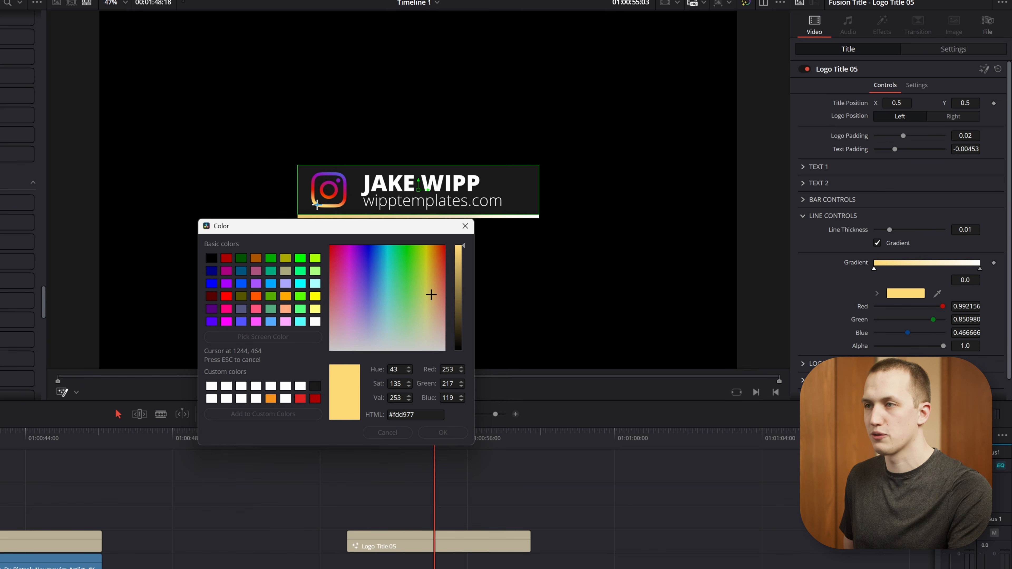
left_click(443, 432)
left_click(804, 216)
Change Text 1 to FOLLOW ON INSTA and widen the title box so the text fits on one line.
left_click(802, 167)
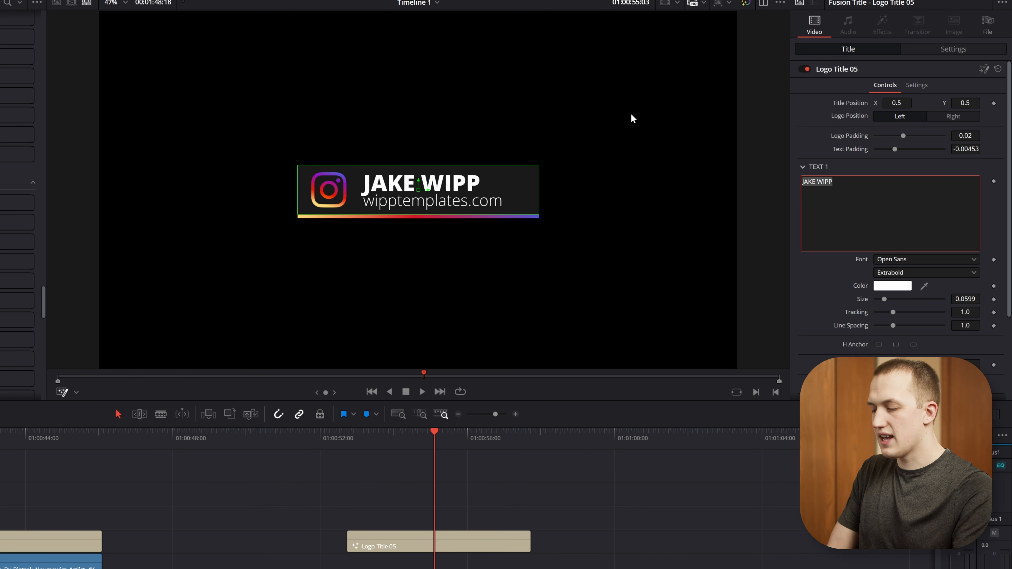
type("FOLLOW ON INSTA")
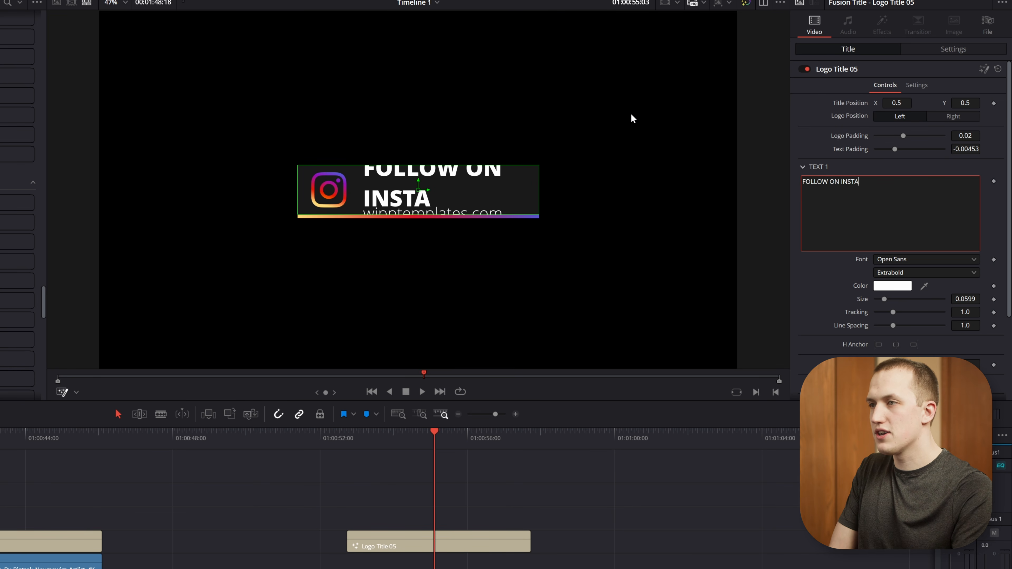
left_click(538, 185)
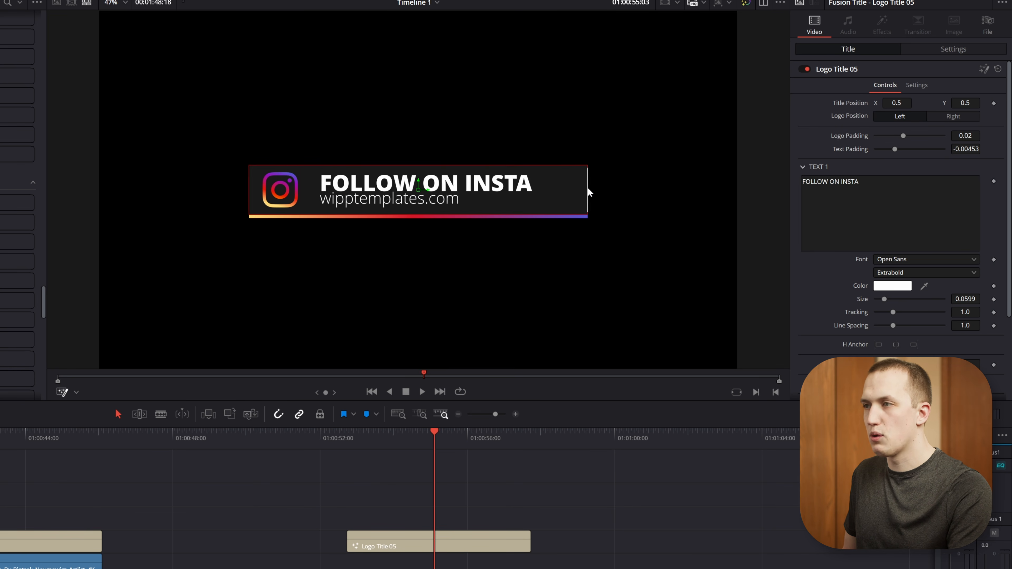
Set the font of the logo title's Text 1 line to Montserrat.
left_click(899, 259)
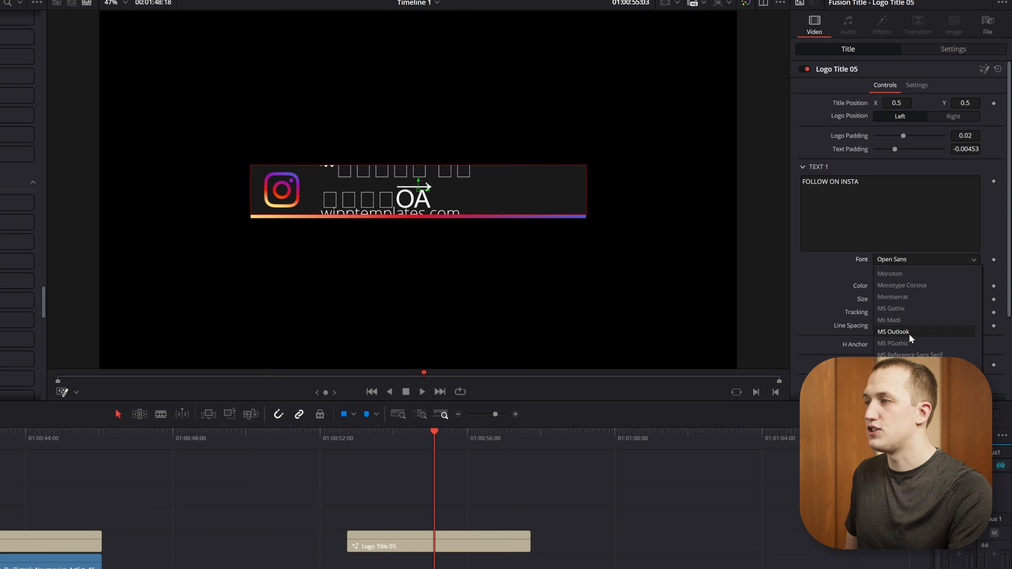
left_click(900, 331)
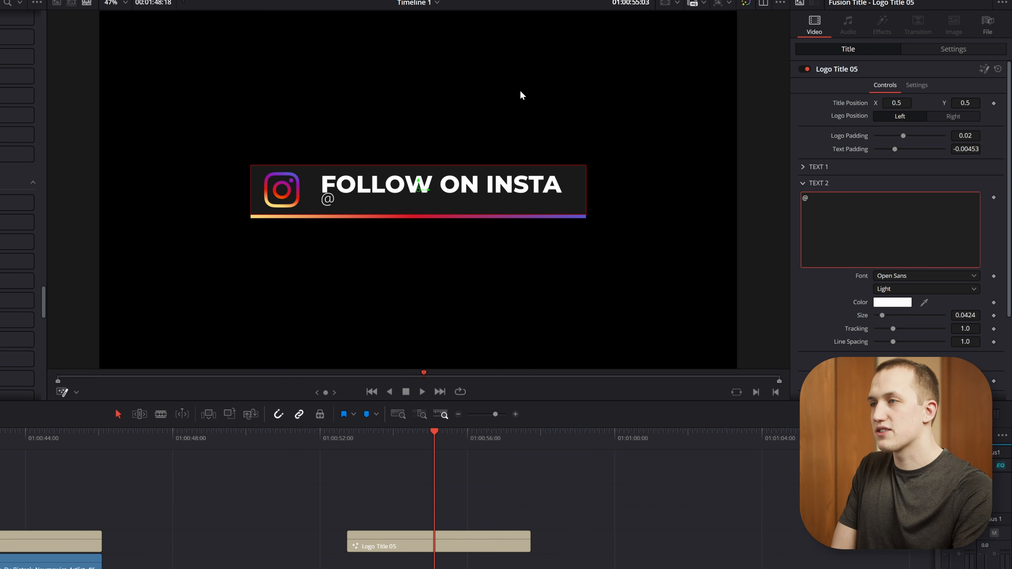
Change Text 2 to the creator's Instagram handle in the Montserrat font and play back the title animation.
type("Jake.W")
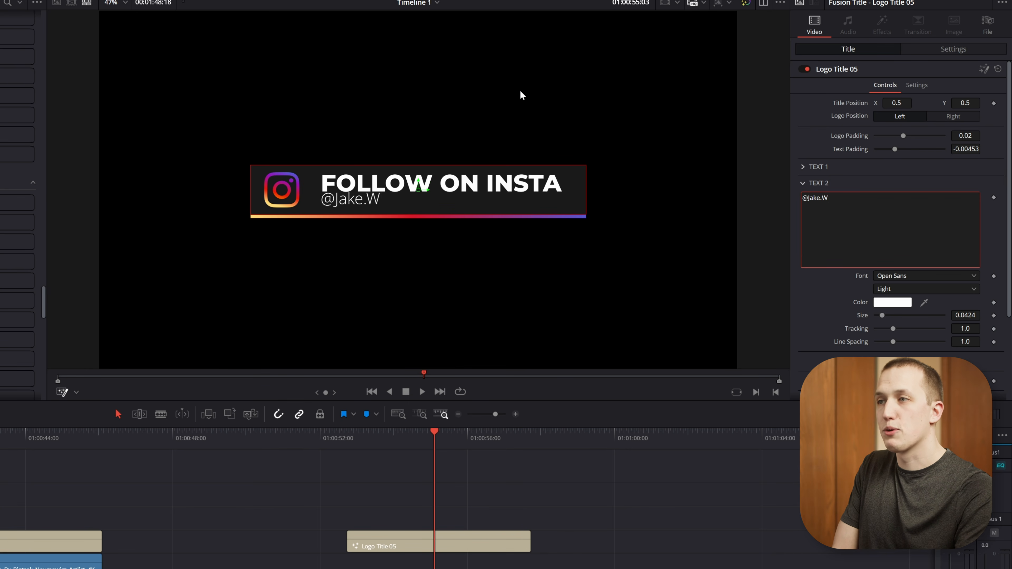
type("ipp")
left_click(913, 276)
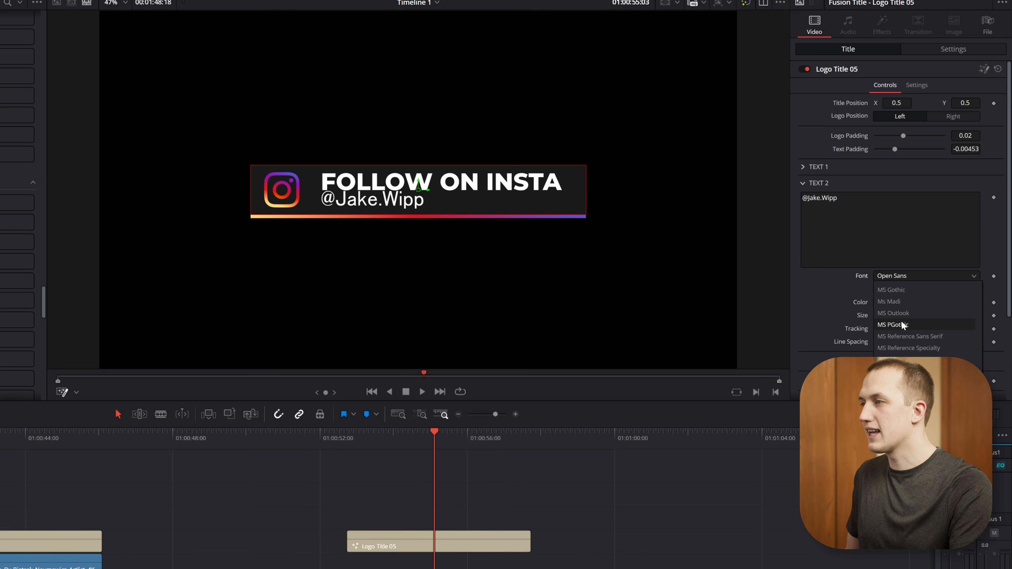
left_click(898, 330)
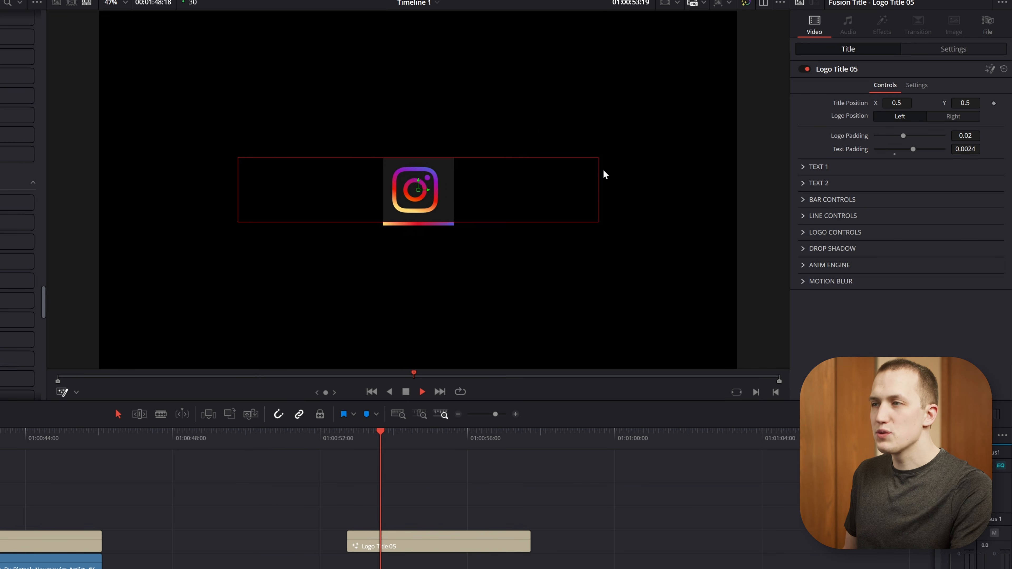
key("space")
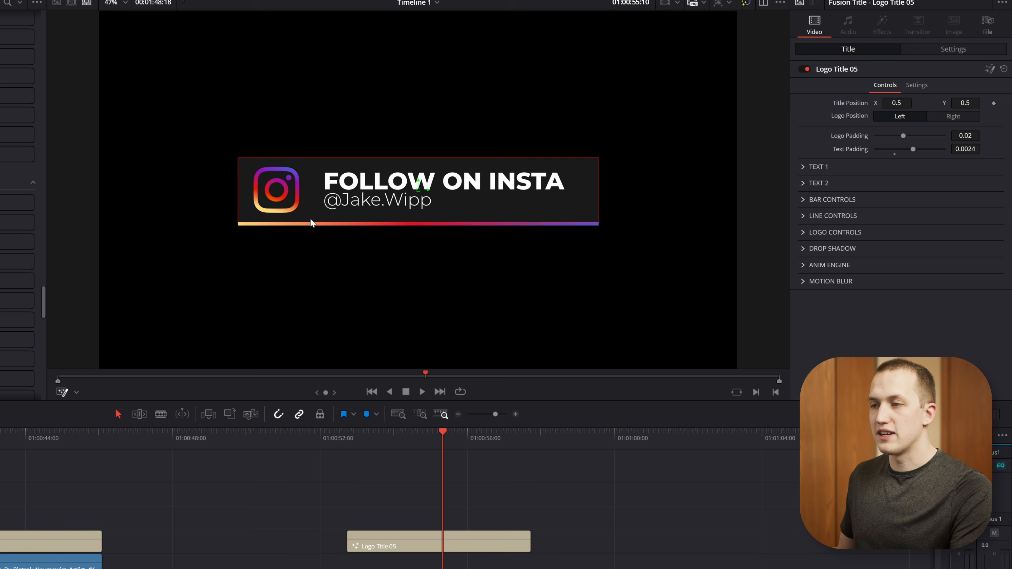
Select the customized Logo Title 05 clip, check that power bins are shown in the media pool, and open the Templates power bin.
left_click_drag(434, 542, 450, 554)
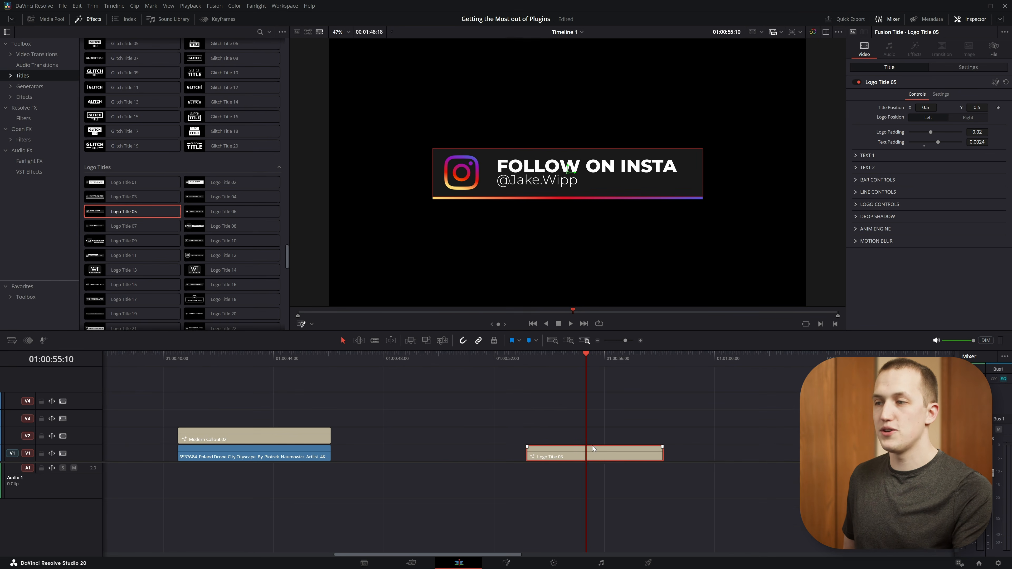
left_click(51, 19)
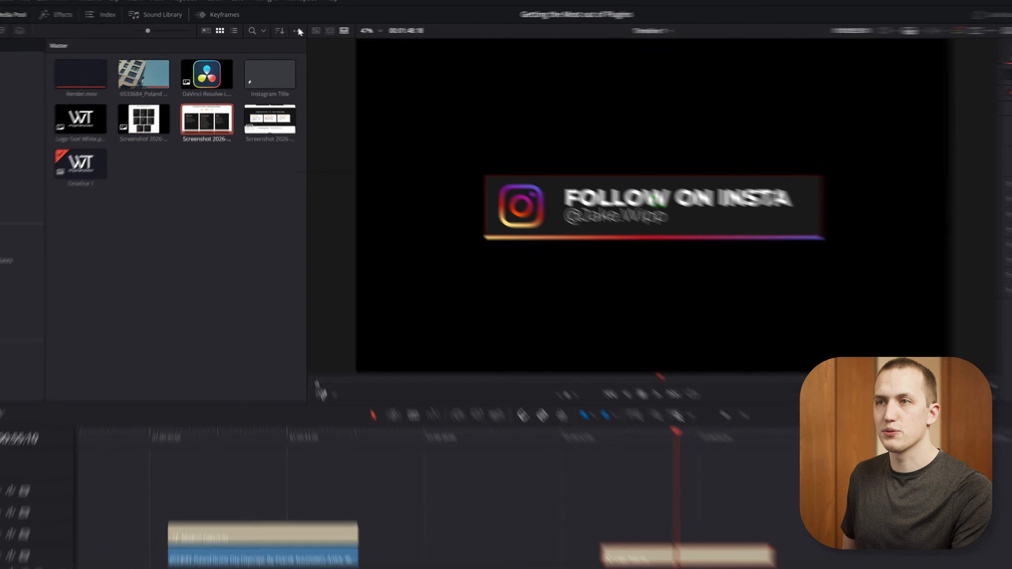
left_click(282, 31)
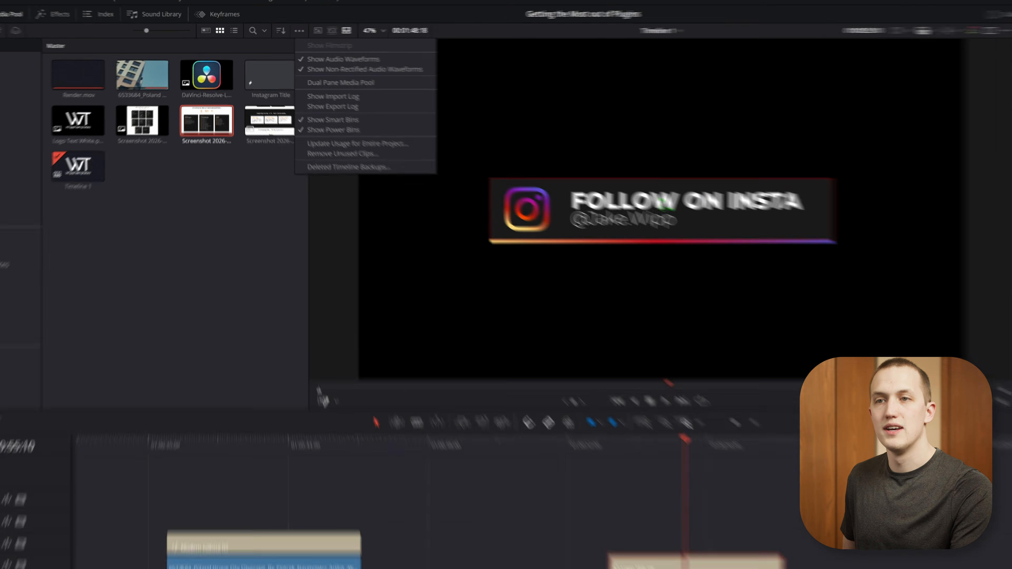
left_click(36, 238)
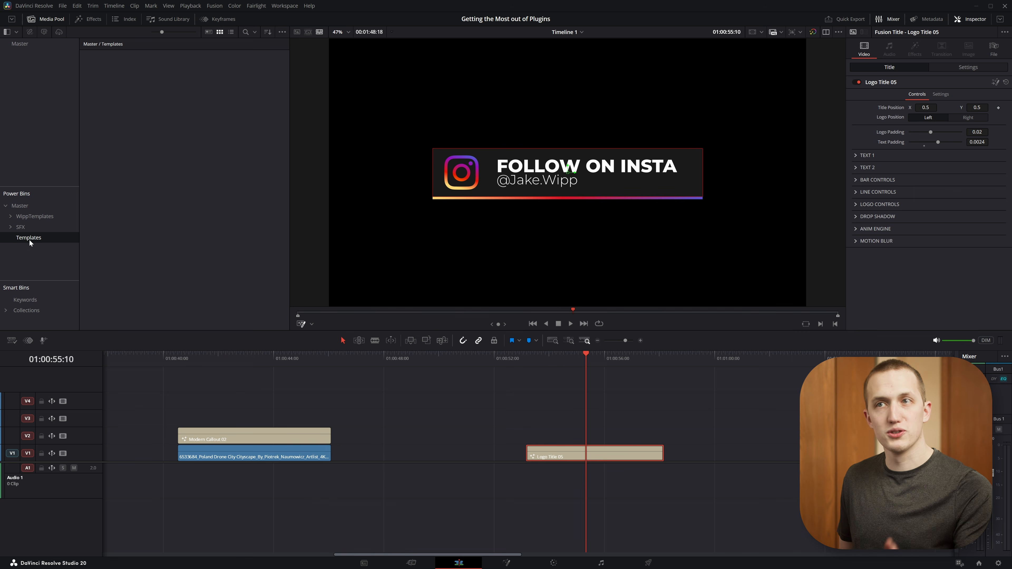
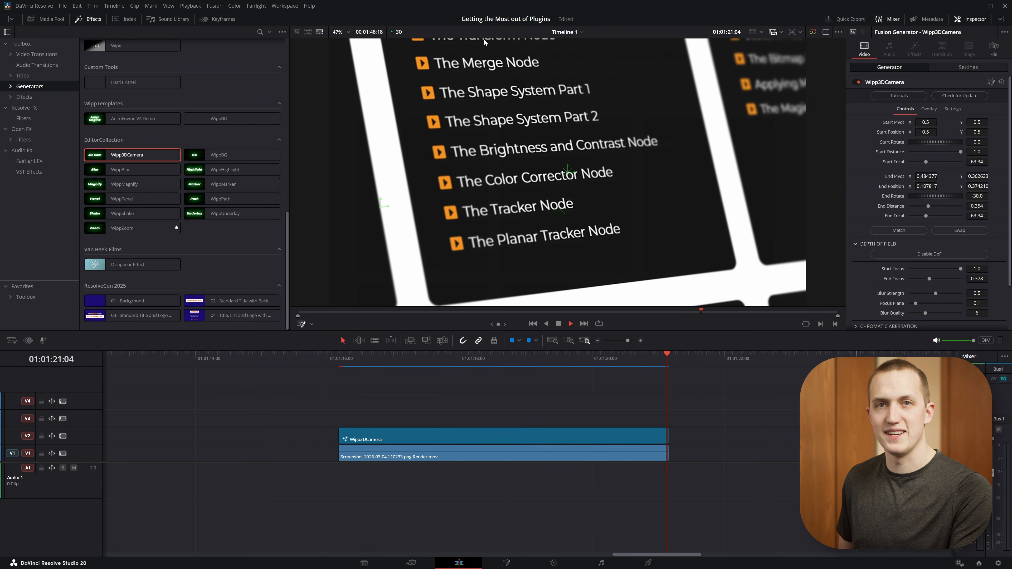
Change the timeline's render cache mode and position the playhead at 01:01:17:25 within the Wipp3DCamera clip.
key("space")
left_click(190, 5)
mouse_move(207, 45)
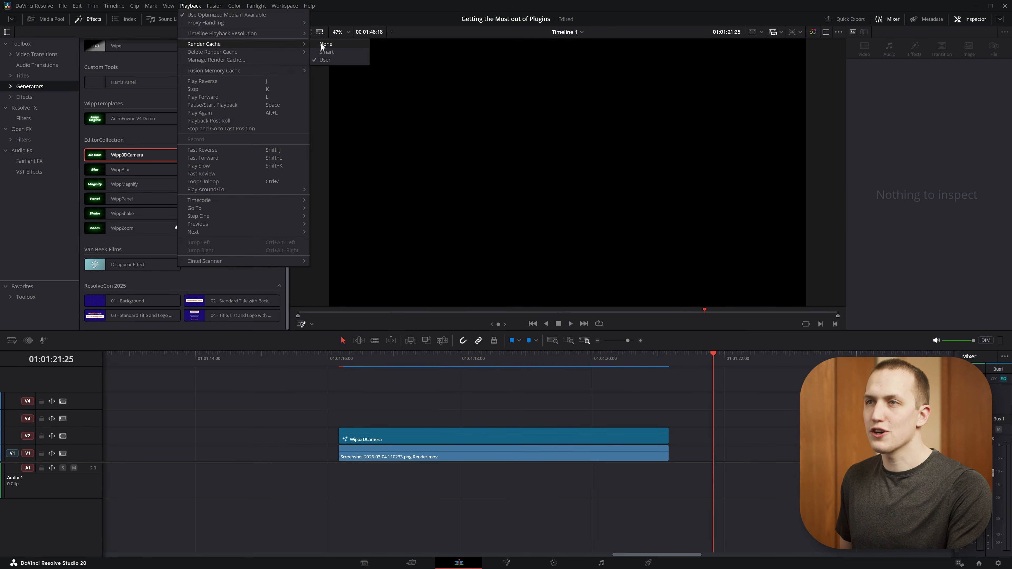
left_click(325, 54)
left_click_drag(458, 353, 447, 357)
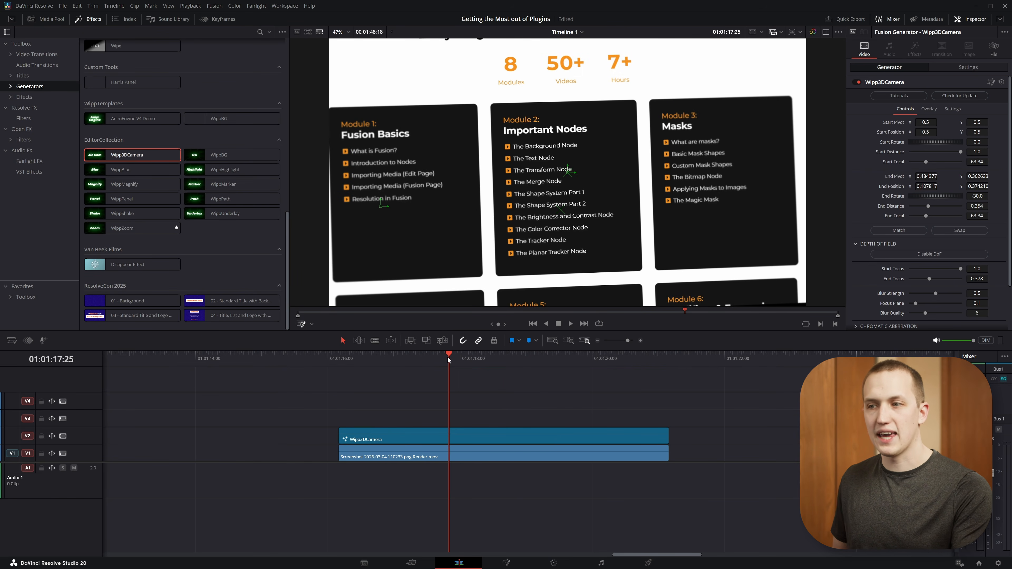
Open the Render in Place settings for the Wipp3DCamera clip and choose the Avid DNxHR codec.
right_click(519, 436)
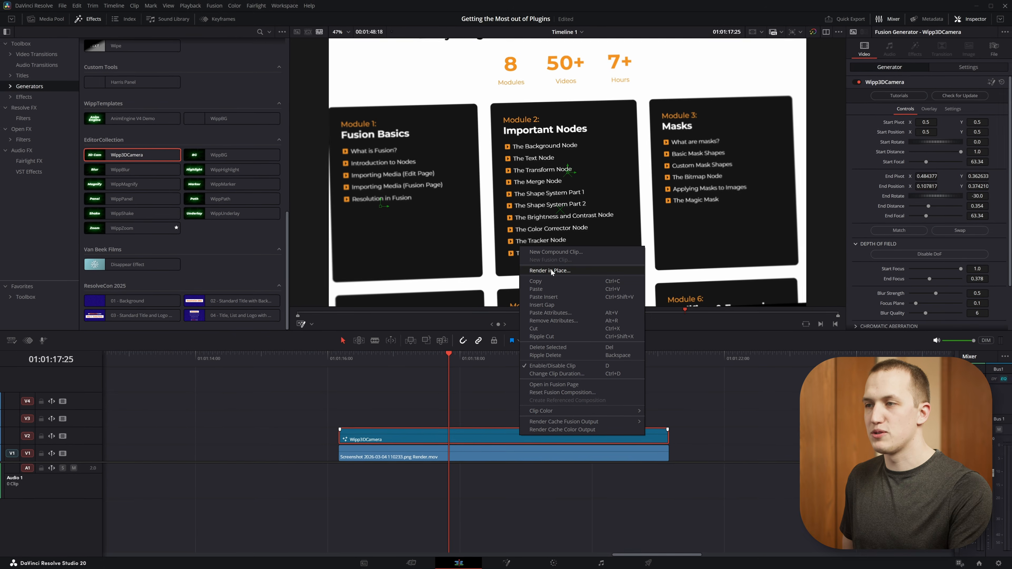
left_click(551, 270)
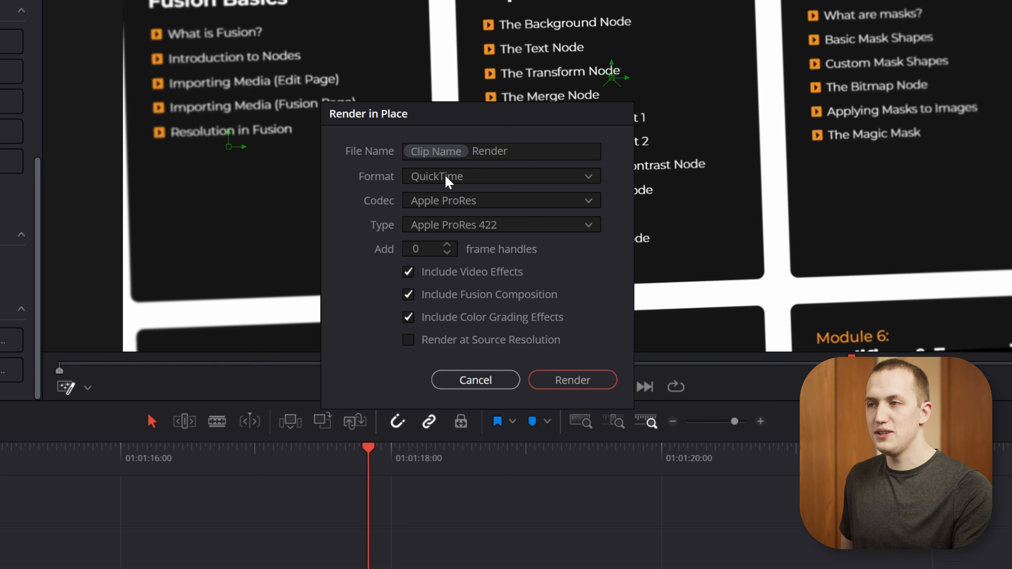
left_click(468, 202)
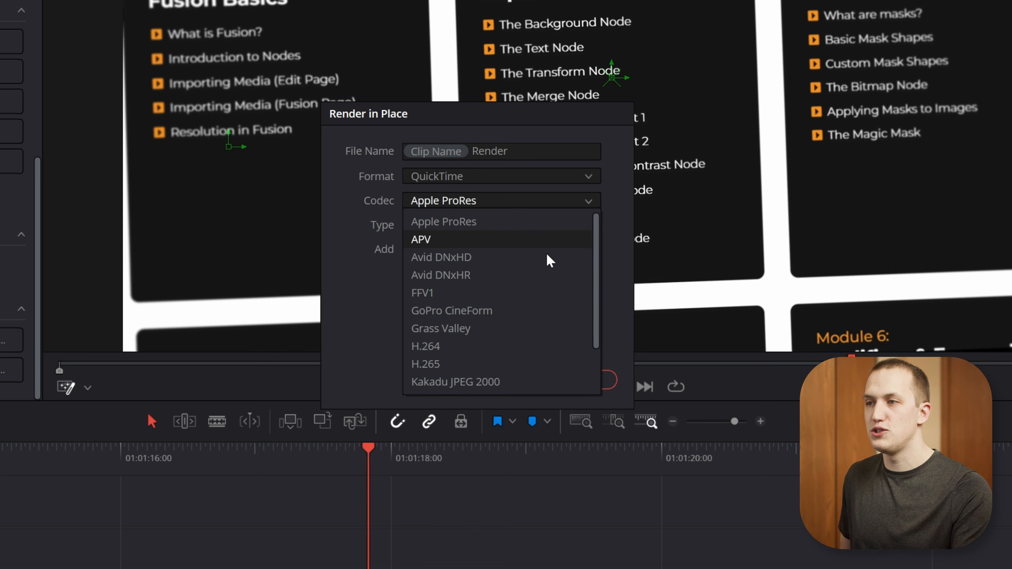
left_click(468, 276)
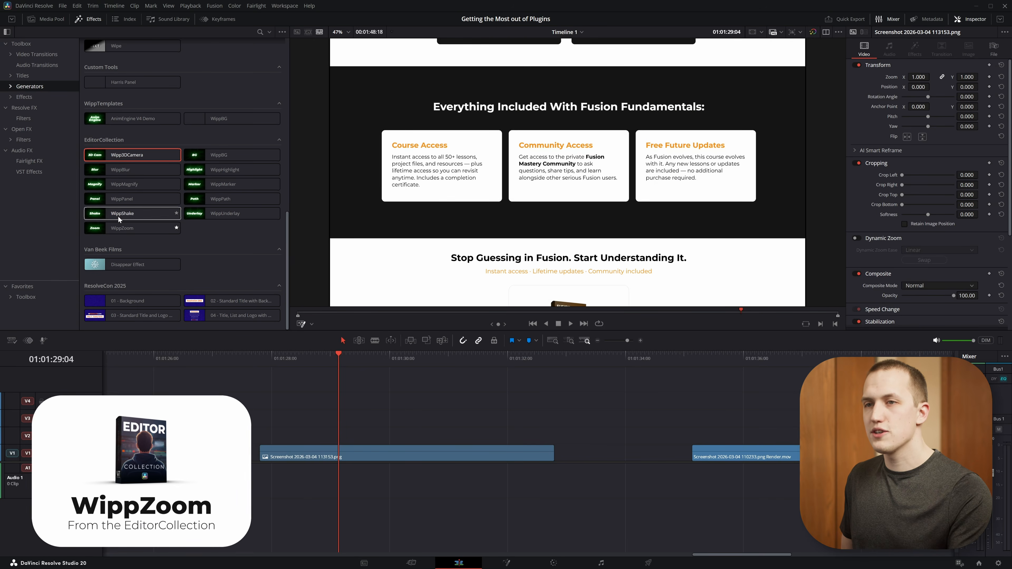
Add the WippZoom generator on V2 above the Screenshot 2026-03-04 113153.png clip and play back the zoom.
left_click_drag(420, 355, 339, 435)
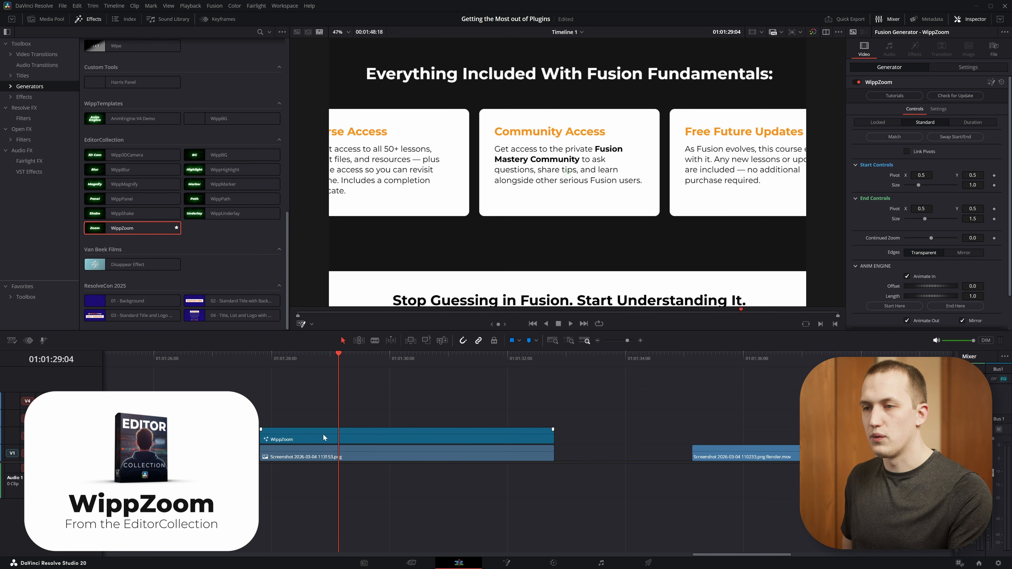
left_click(261, 354)
key("space")
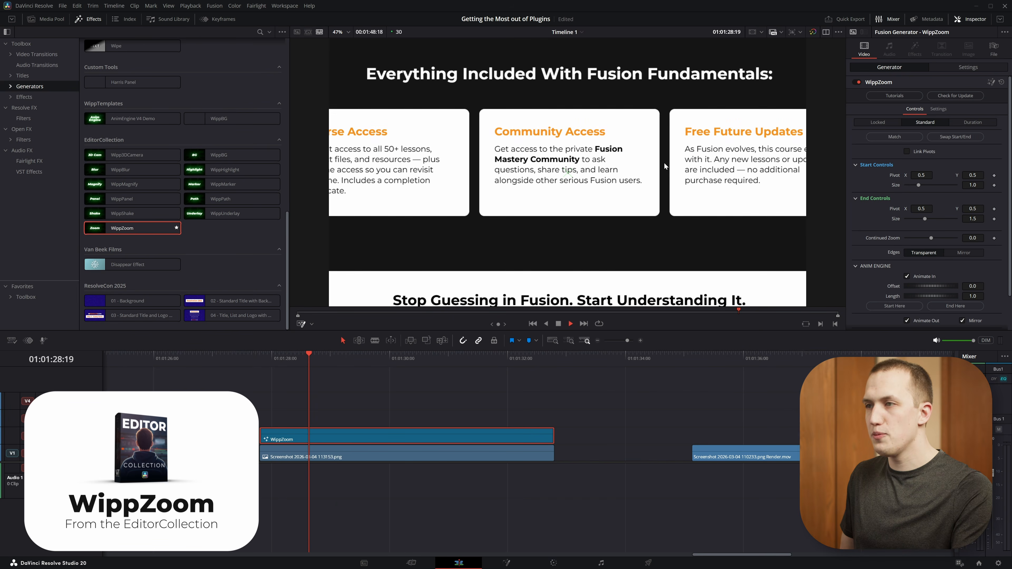
key("space")
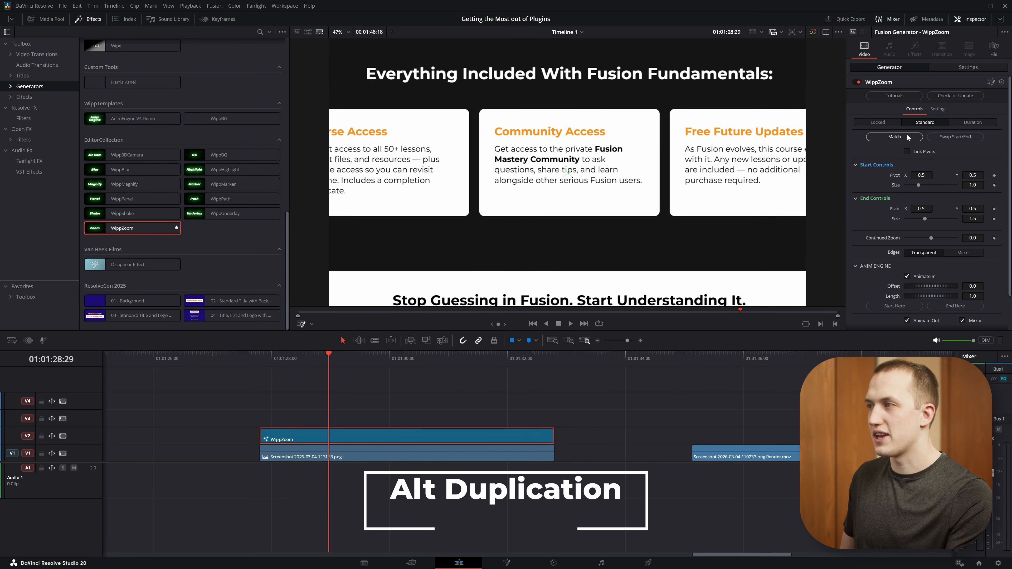
Set WippZoom's motion blur to about 0.425, length to 1.159 and end size to 1.858, and move its end pivot to the Course Access card.
scroll(925, 164, "down", 2)
left_click_drag(907, 321, 926, 321)
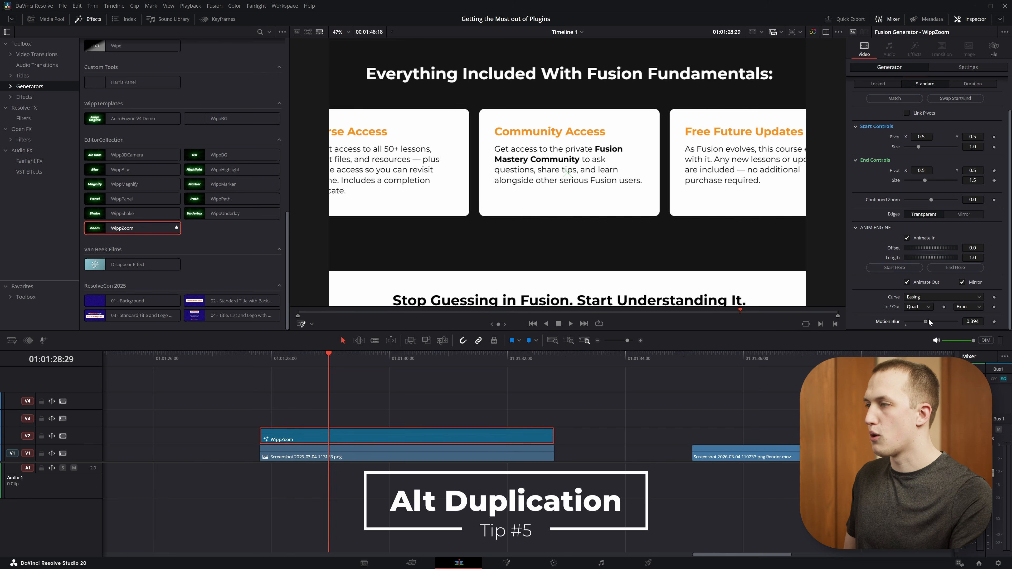
left_click_drag(931, 256, 936, 256)
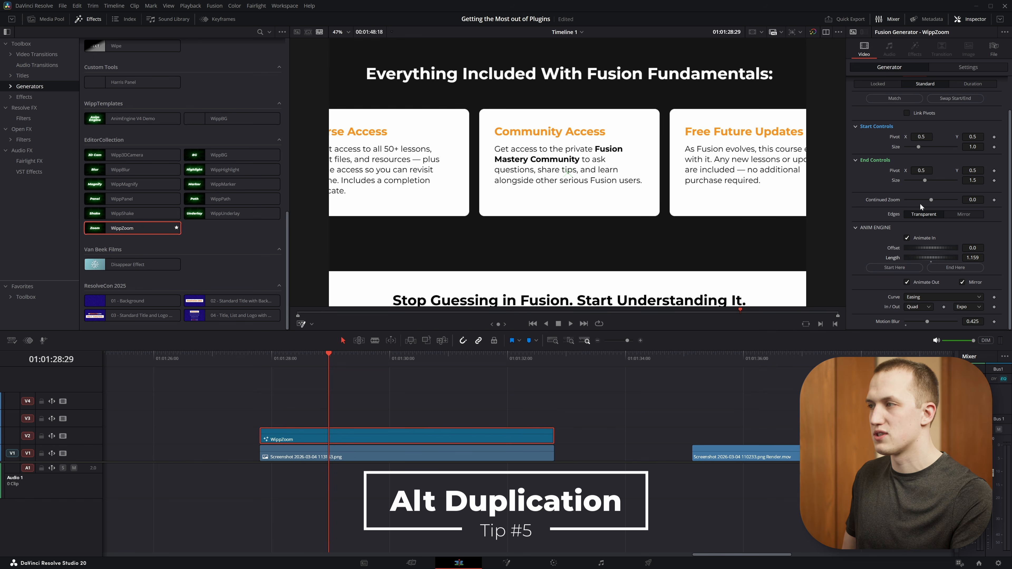
left_click_drag(928, 181, 932, 182)
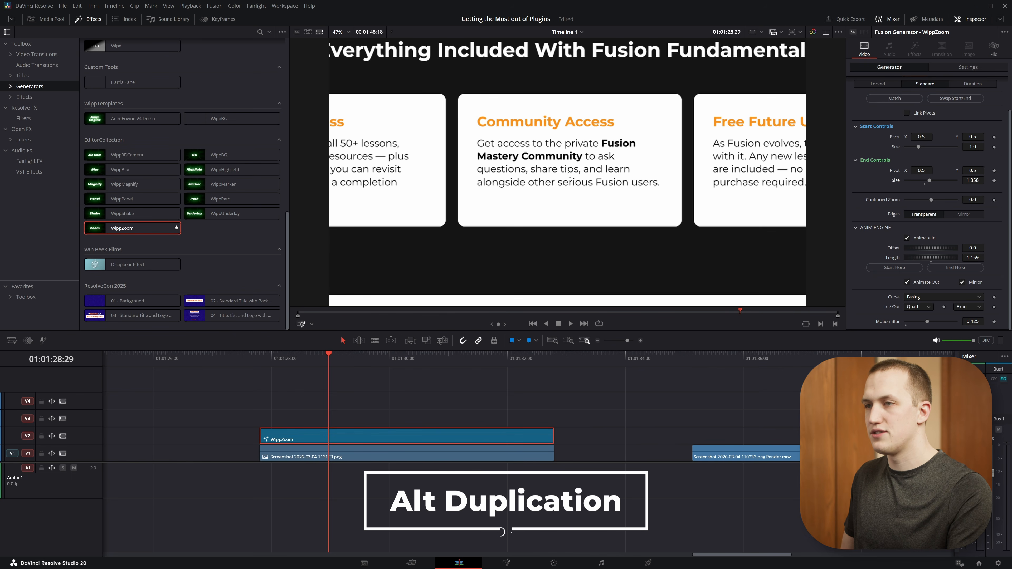
left_click_drag(566, 172, 401, 140)
Split the WippZoom clip at about 01:01:29 and move the second part's end pivot to the Free Future Updates card.
left_click_drag(301, 359, 428, 358)
key("ctrl+b")
left_click(366, 432)
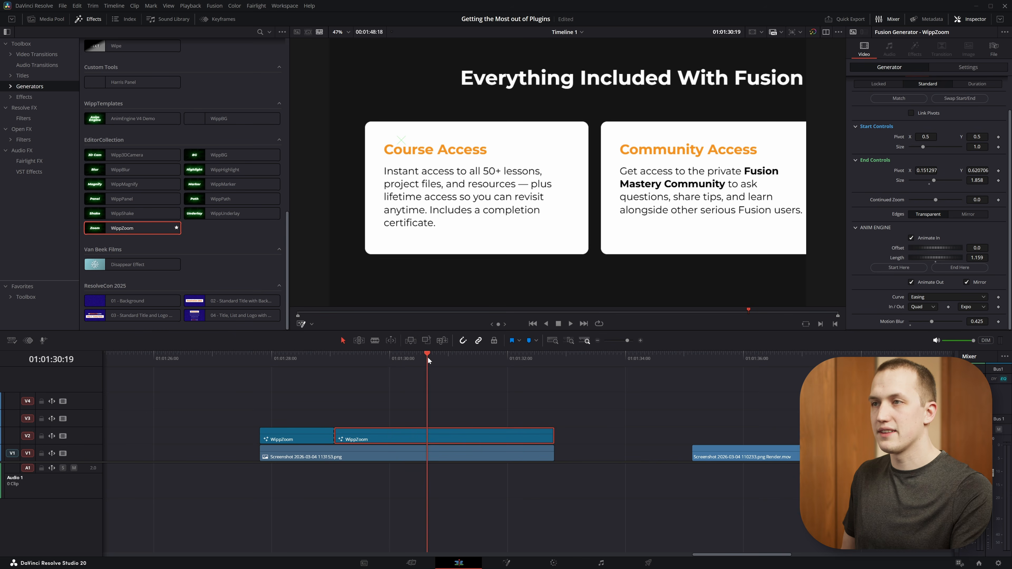
left_click_drag(401, 140, 702, 129)
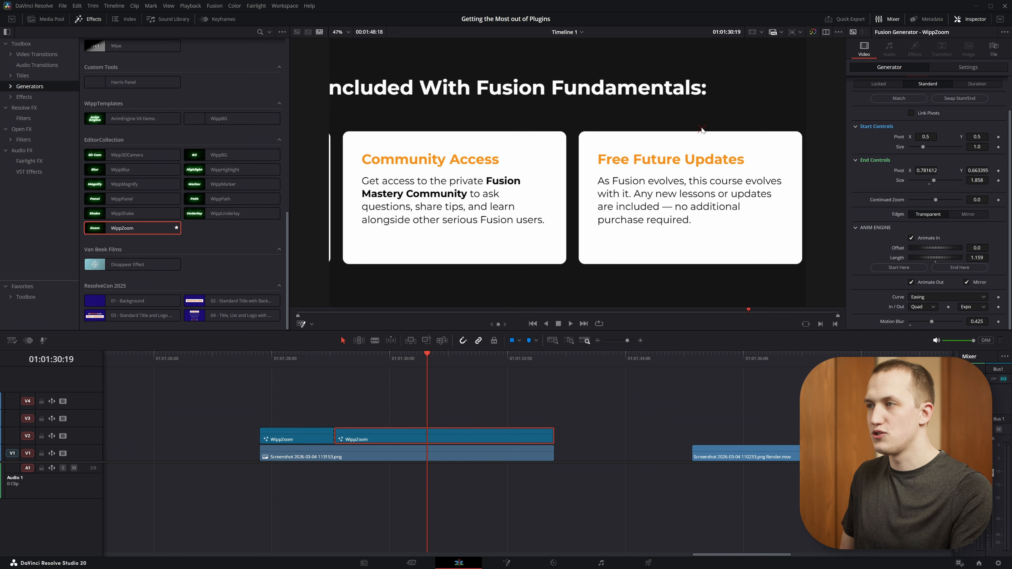
Match the second WippZoom segment to the preceding one and play back both zooms from the start.
left_click(905, 98)
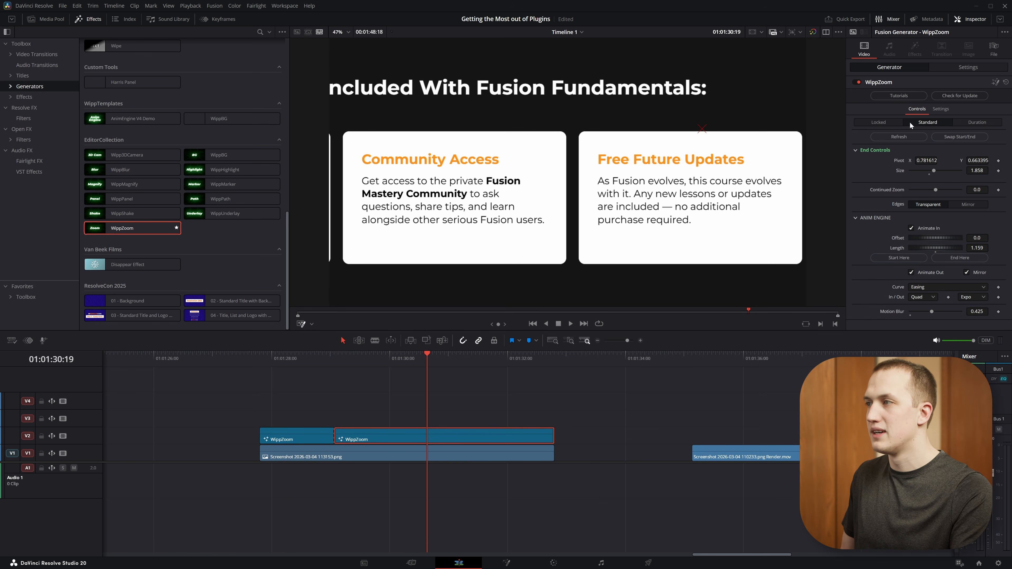
left_click(265, 356)
key("space")
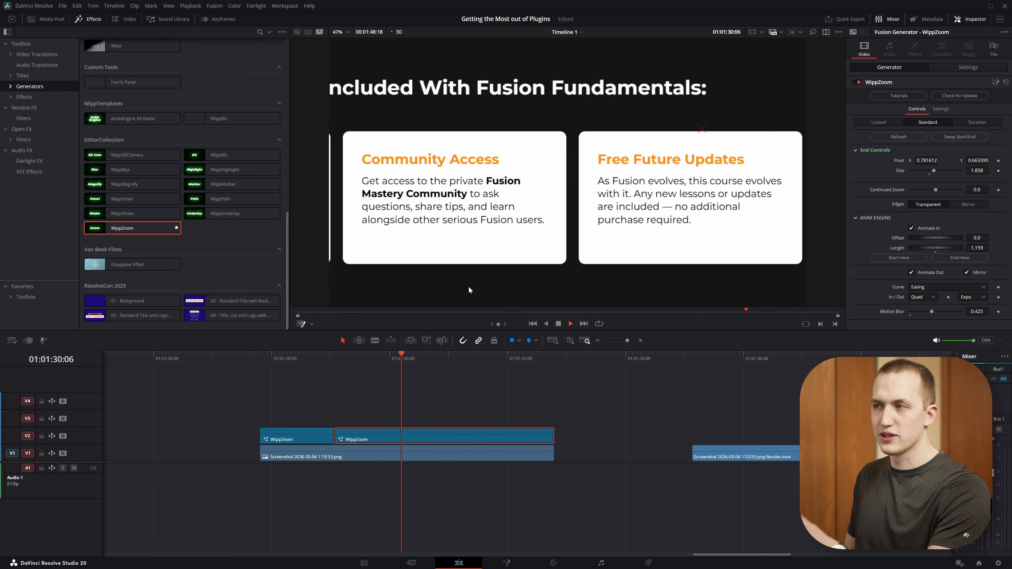
key("space")
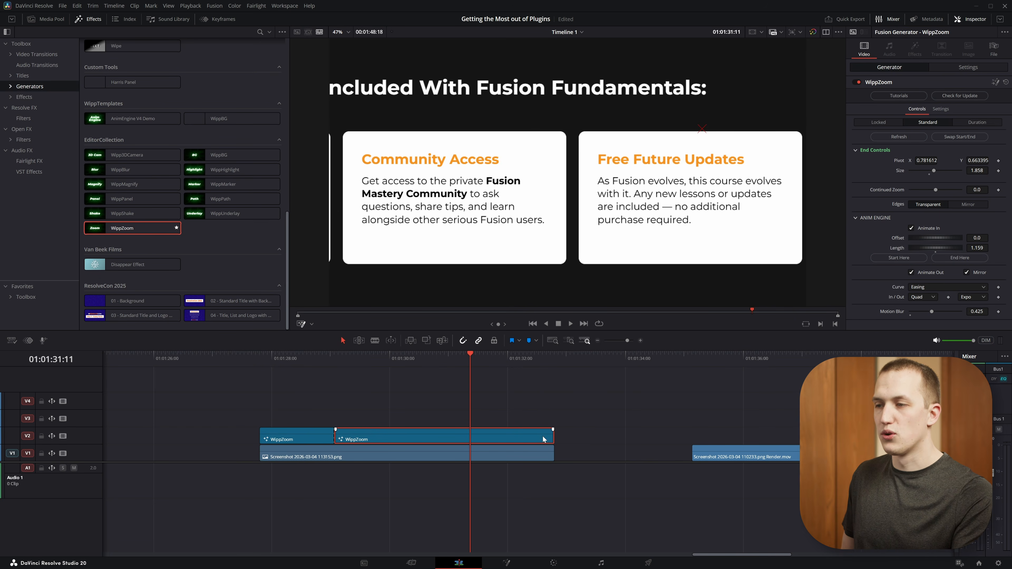
Duplicate the first WippZoom segment onto V2 above the Screenshot 2026-03-04 110233.png Render.mov clip that follows.
scroll(544, 439, "down", 5)
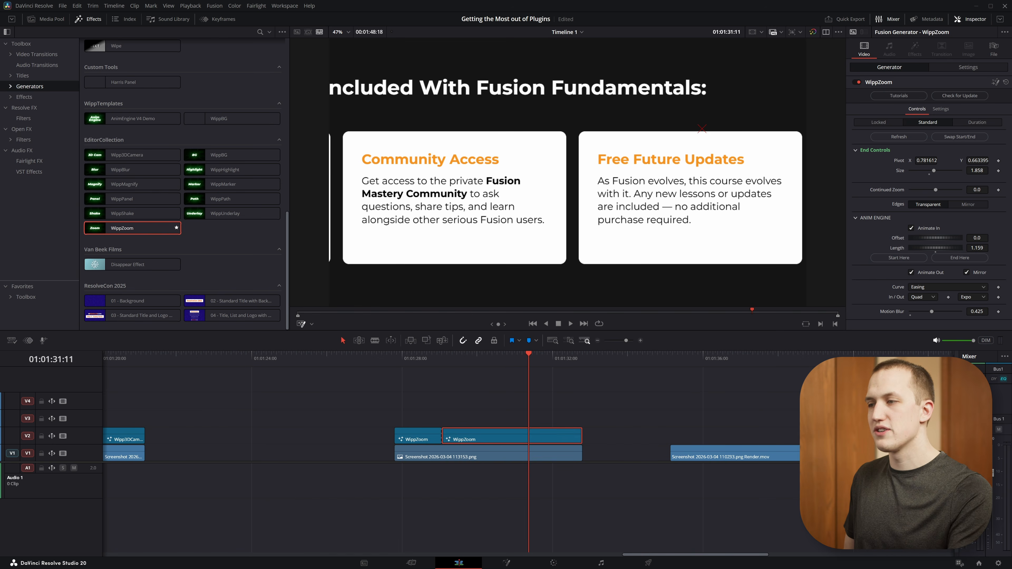
left_click(681, 356)
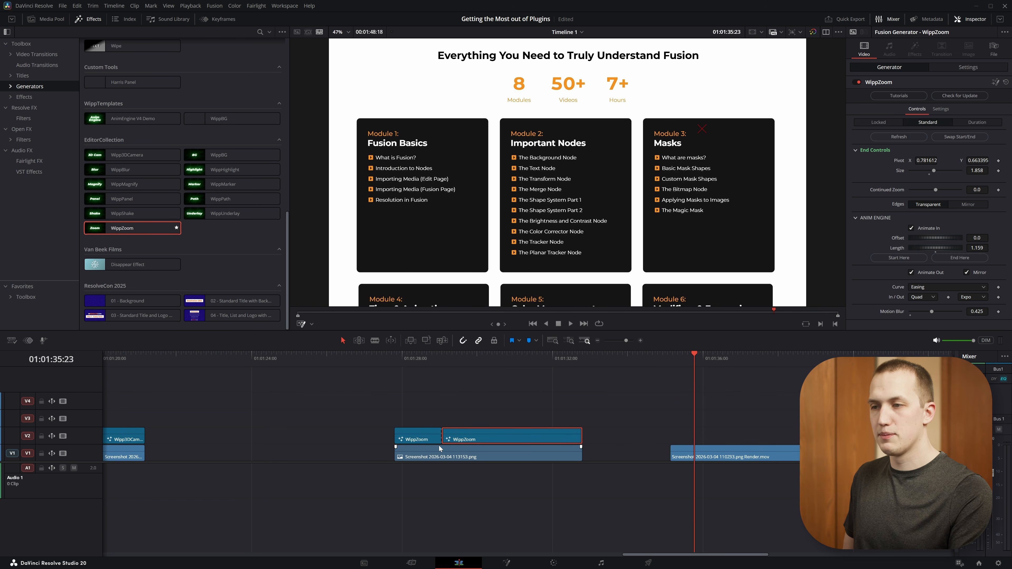
left_click_drag(417, 436, 755, 435)
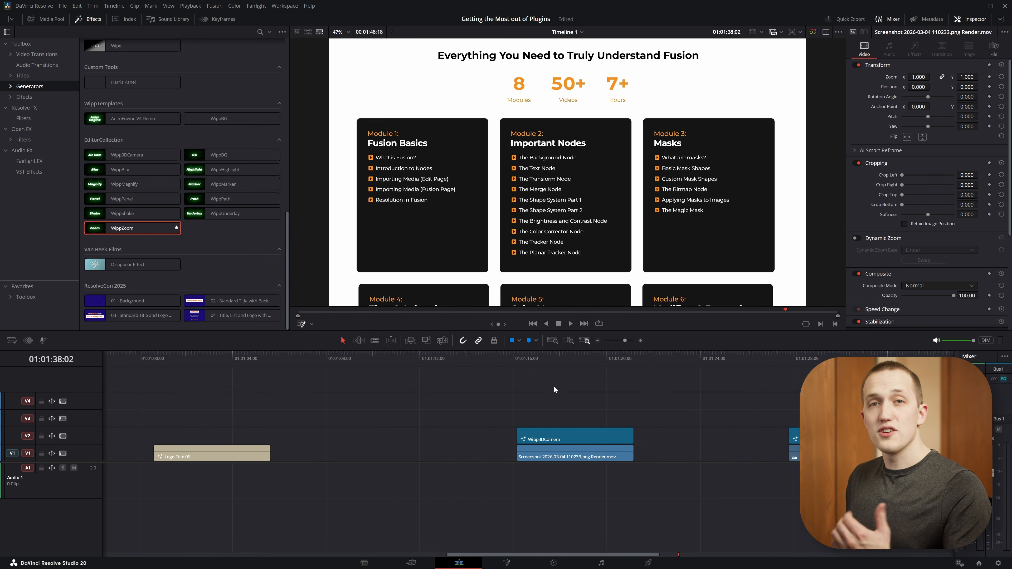
Duplicate the customized Logo Title 05 clip further along V1, ahead of the Wipp3DCamera clip.
left_click(250, 356)
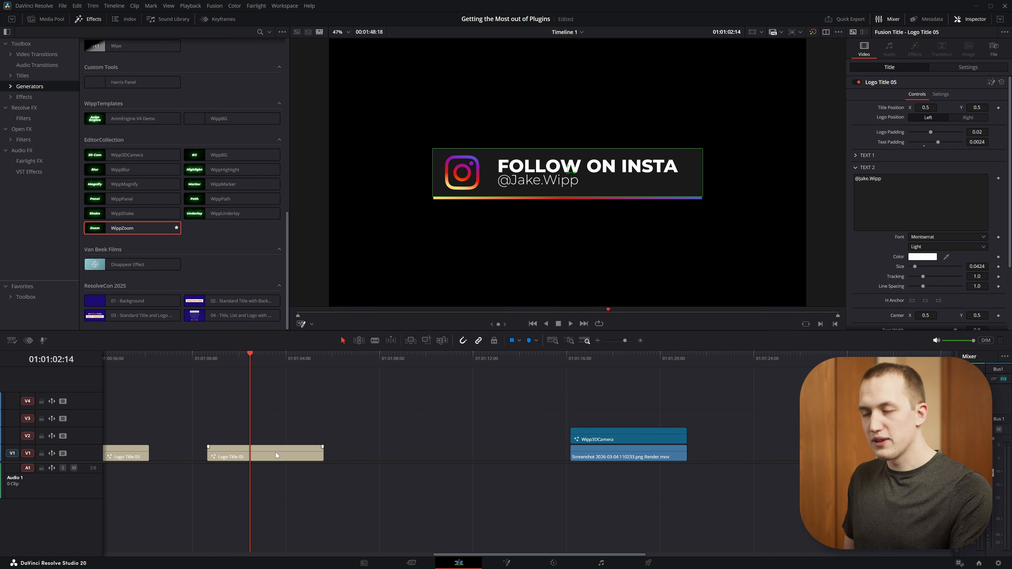
left_click_drag(269, 454, 469, 451, "alt")
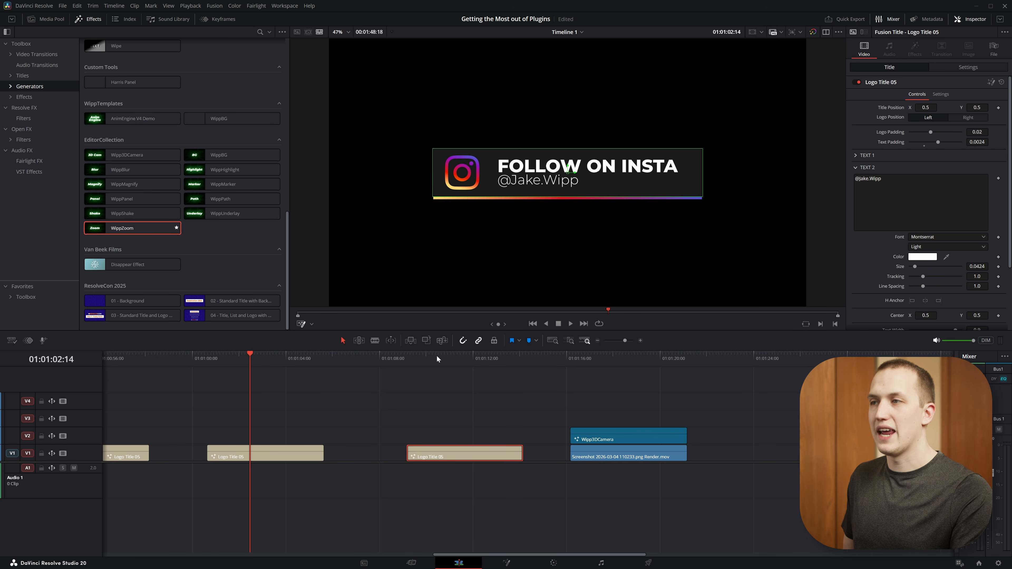
left_click(478, 356)
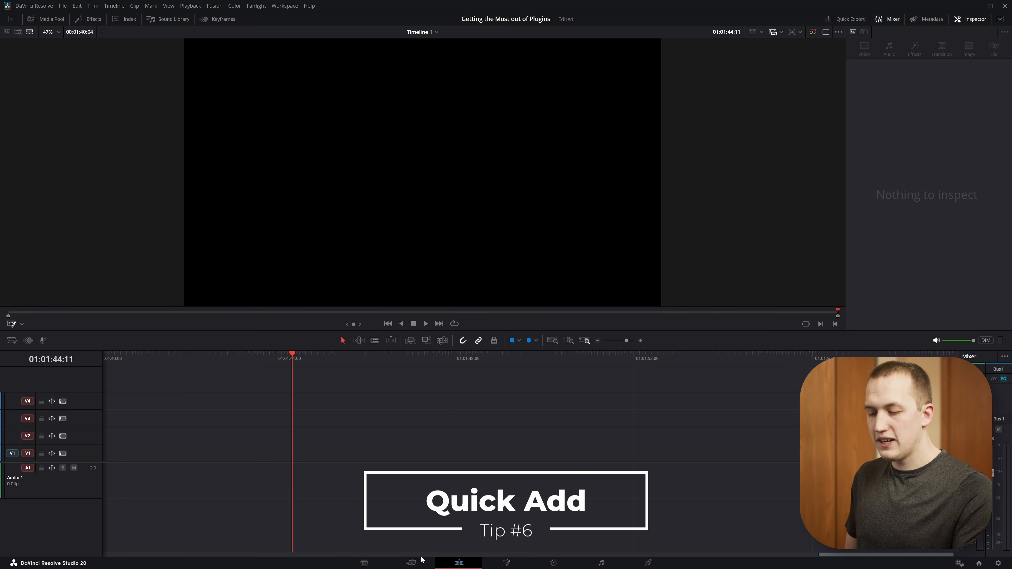
Use the quick effect search to add the WippBG generator at the playhead, and place the playhead at 01:01:46:00 within it.
key("ctrl+space")
type("WippBG")
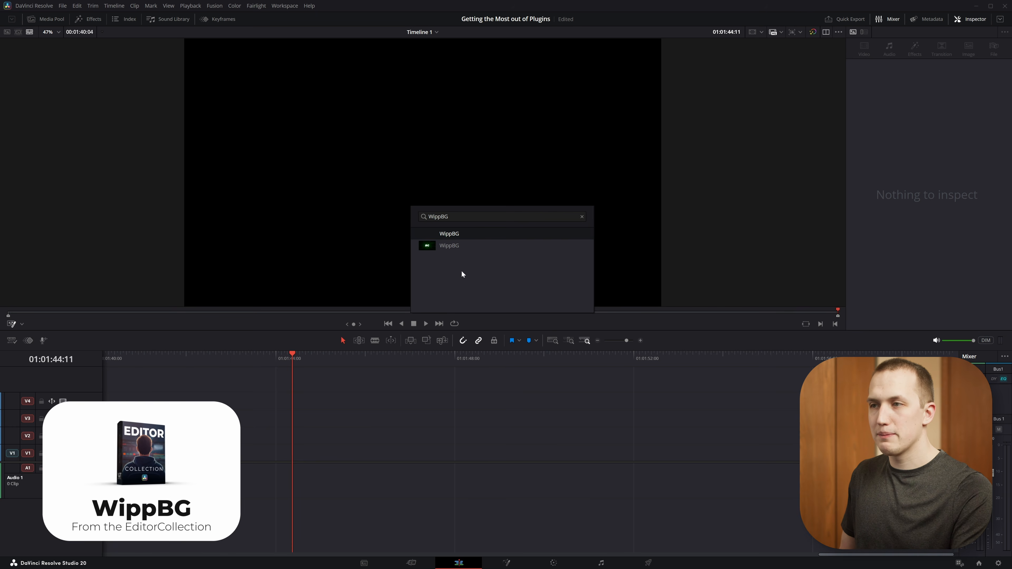
left_click(461, 235)
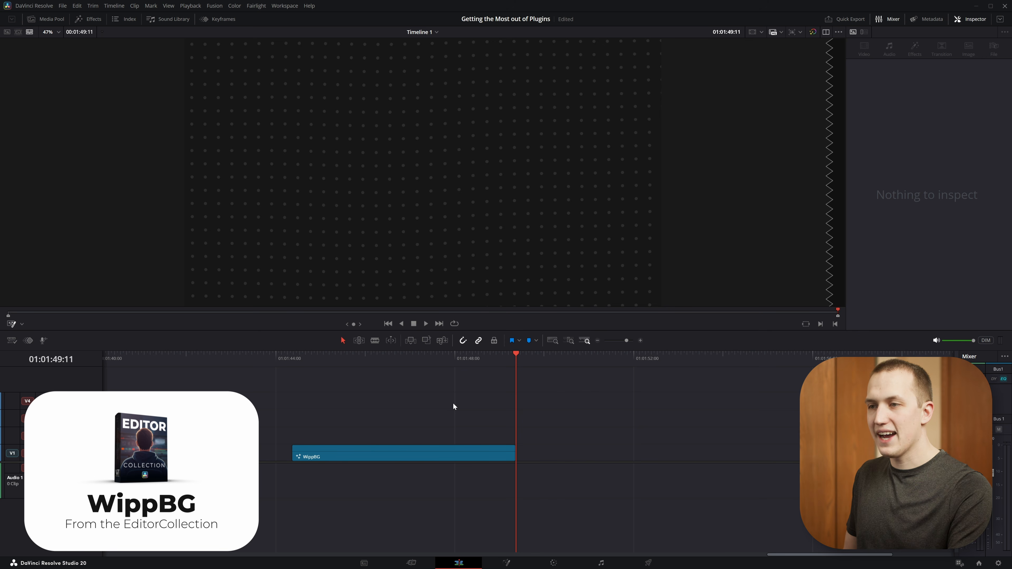
left_click_drag(421, 354, 365, 354)
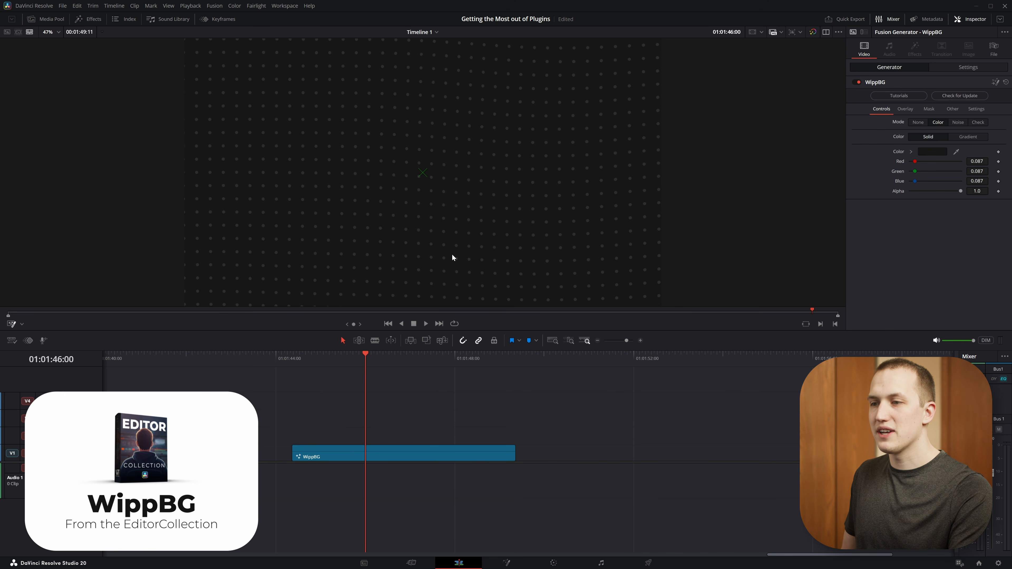
Try the Grid overlay mode on the WippBG clip, switch it to Particles, and play back the background.
left_click(451, 453)
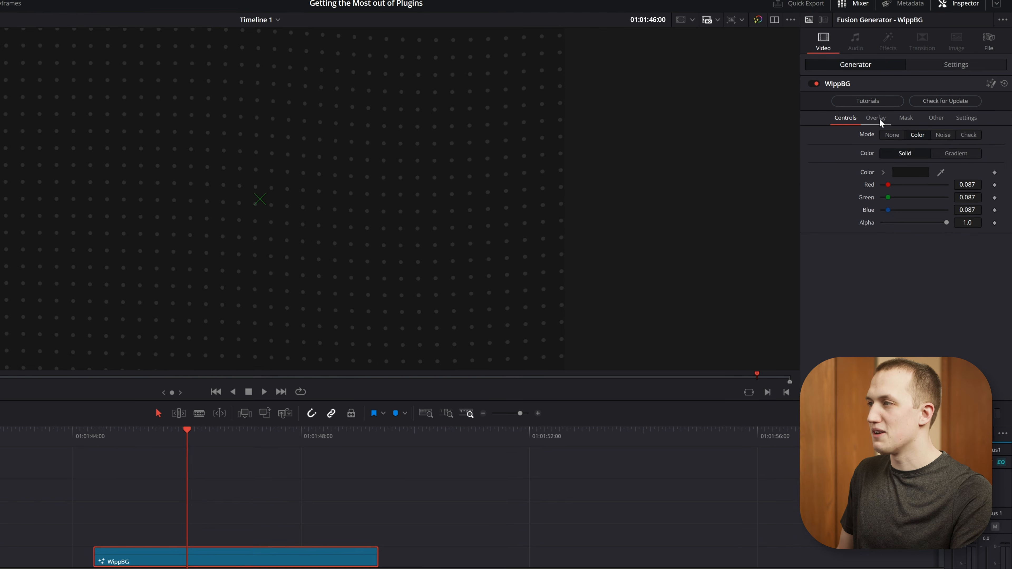
left_click(876, 118)
left_click(916, 135)
left_click(919, 161)
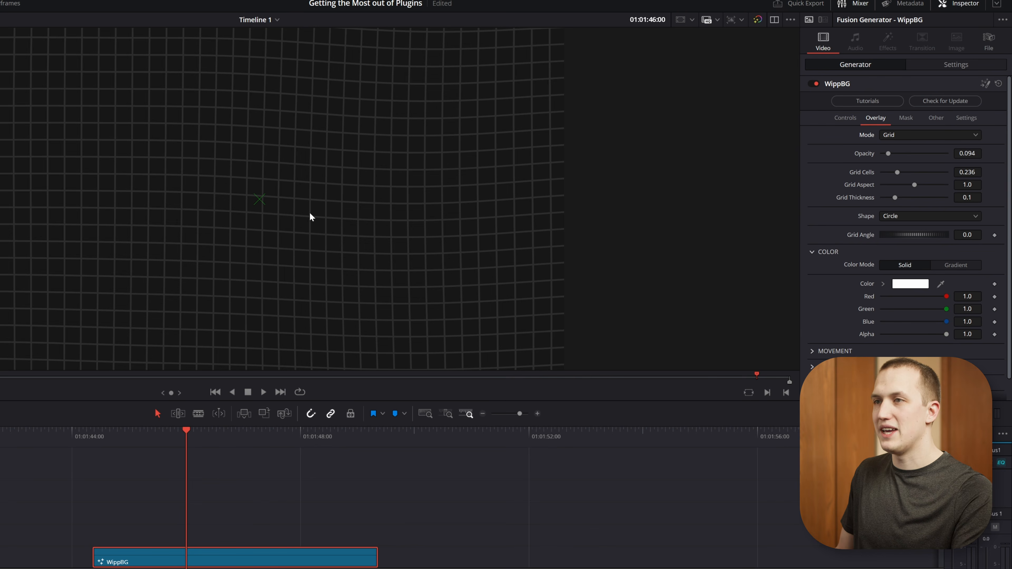
left_click(905, 136)
left_click(908, 195)
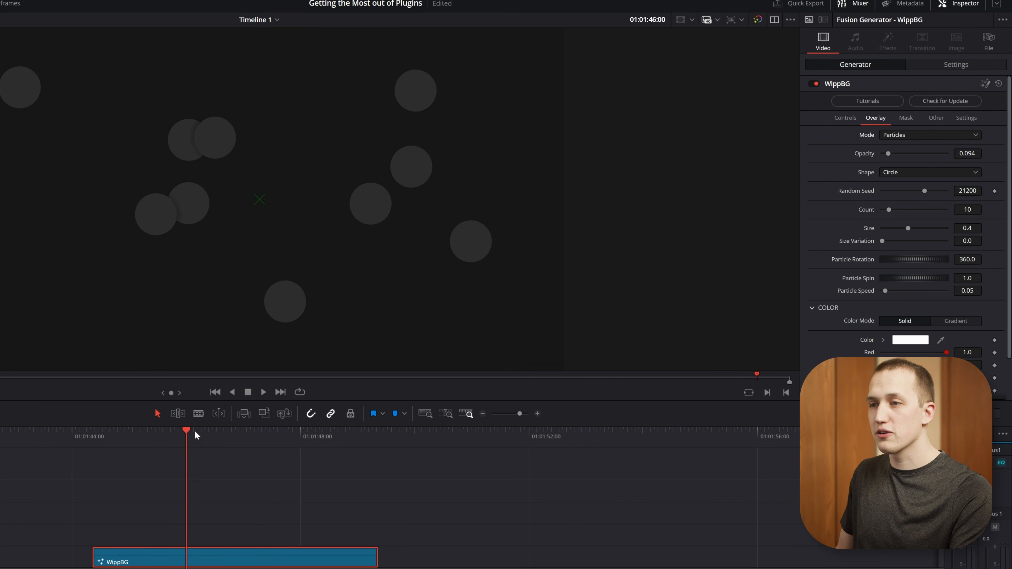
left_click(129, 441)
key("space")
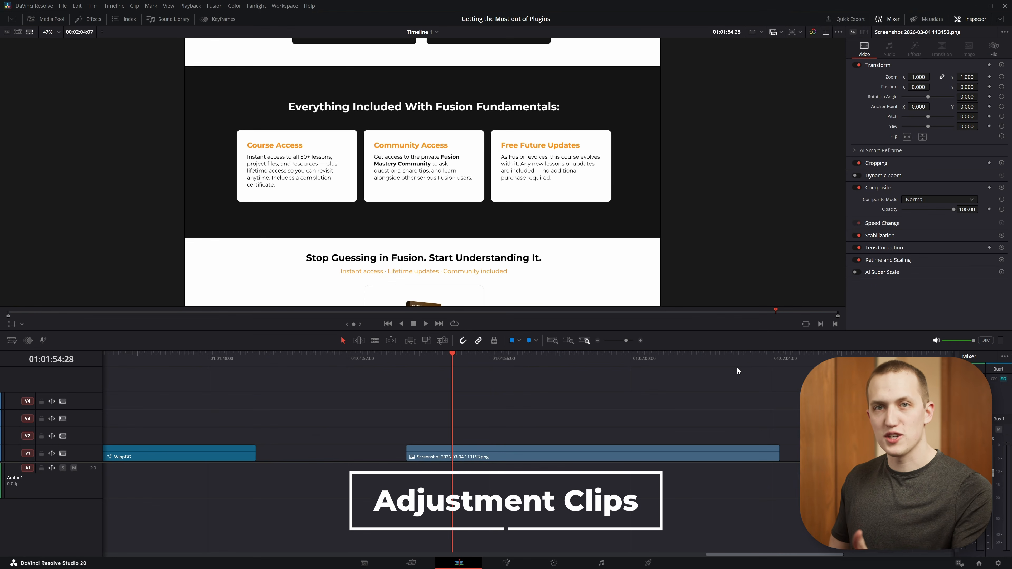
Try the WippZoom generator on V2 above the Screenshot 2026-03-04 113153.png clip, play it back, and undo the addition.
left_click(90, 19)
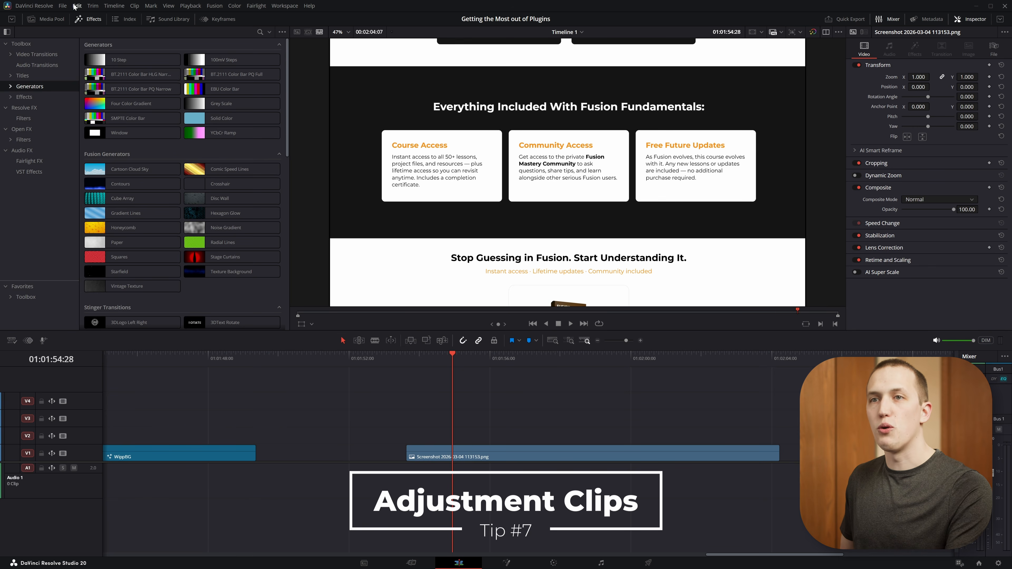
left_click(25, 98)
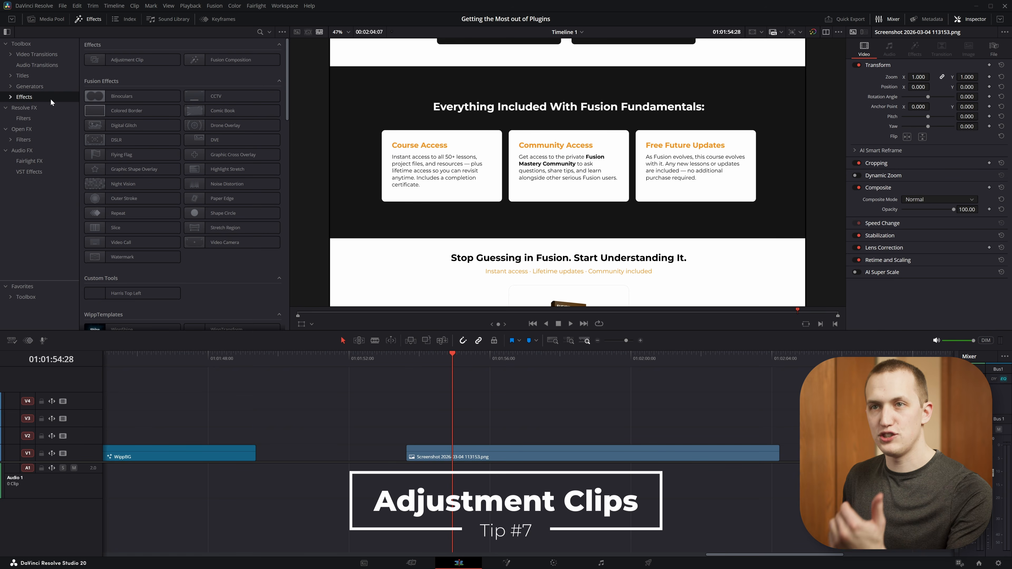
left_click(39, 87)
scroll(188, 120, "down", 10)
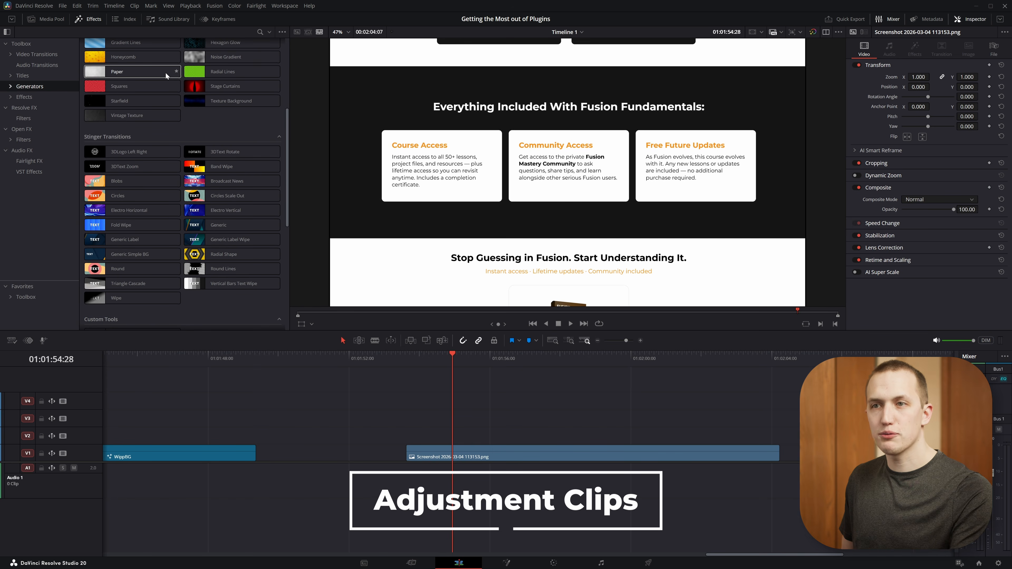
left_click_drag(157, 235, 425, 425)
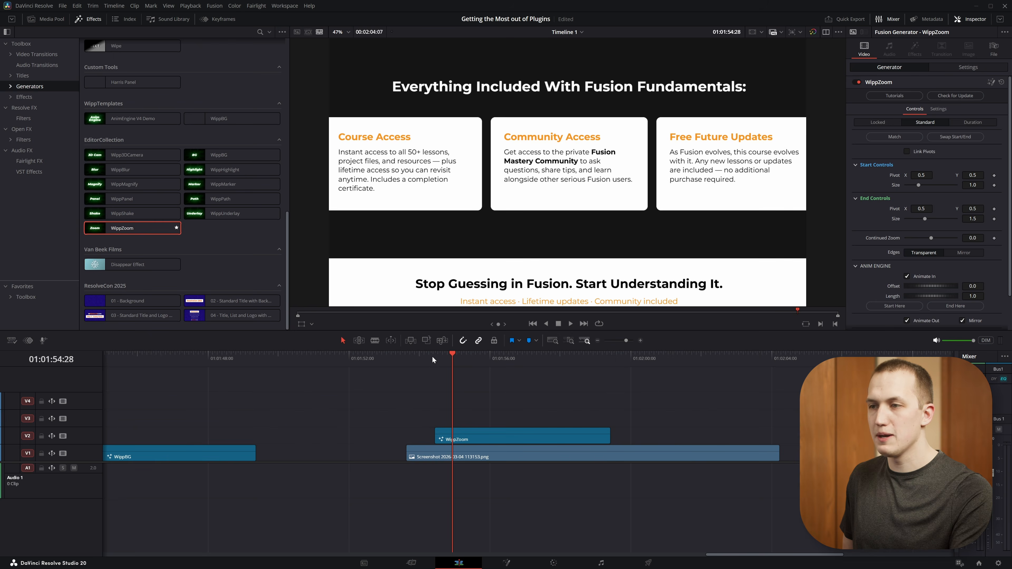
key("space")
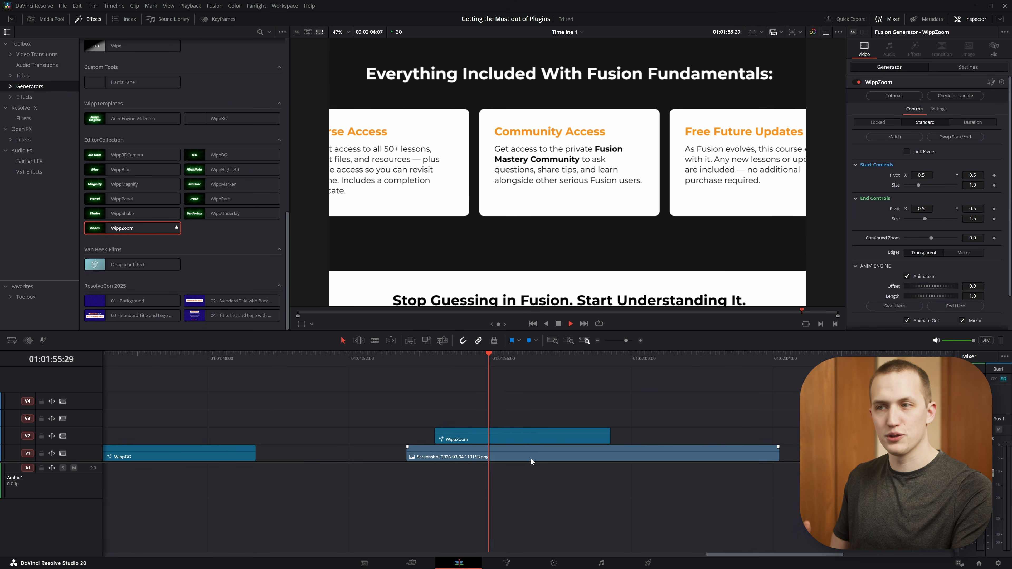
key("ctrl+z")
Try the WippZoom effect directly on the Screenshot 2026-03-04 113153.png clip, play it back, and remove the effect.
left_click(24, 96)
scroll(207, 229, "down", 2)
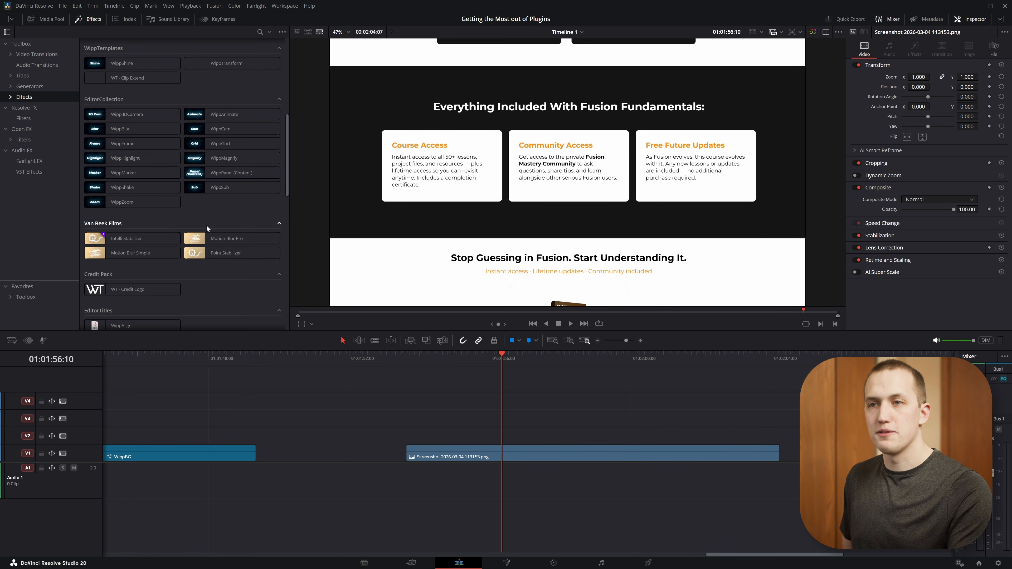
left_click_drag(122, 208, 473, 454)
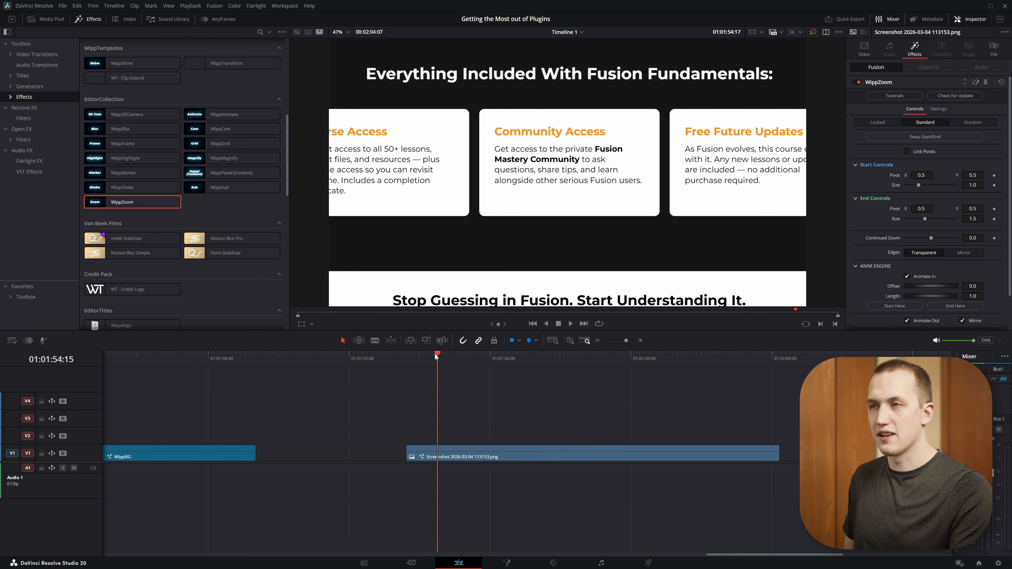
key("space")
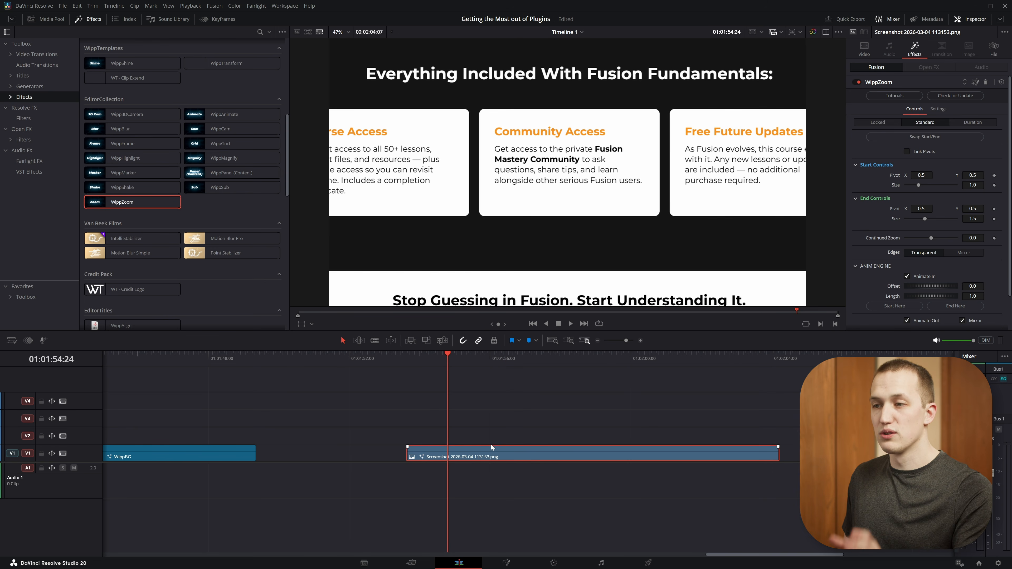
left_click(986, 83)
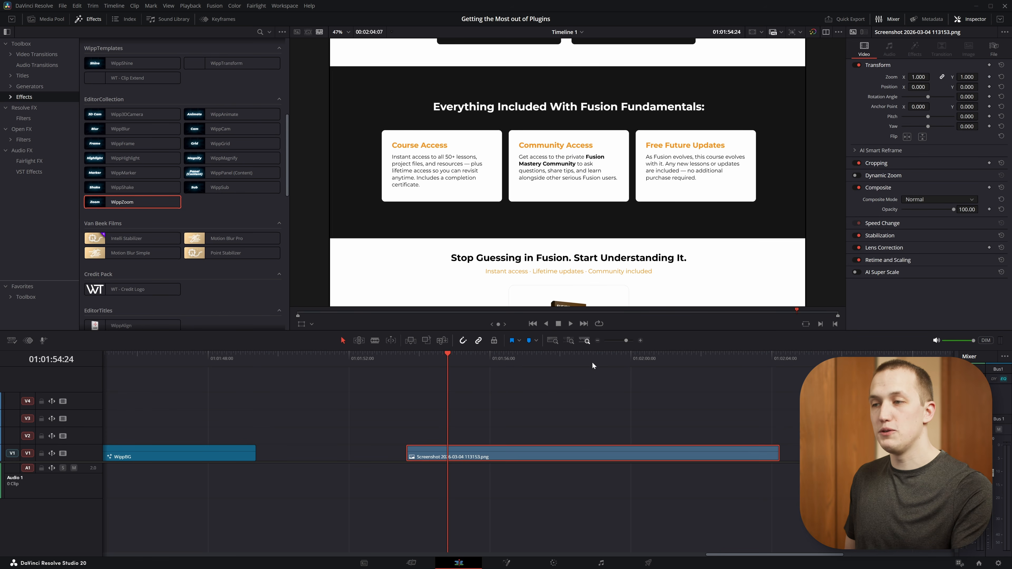
Add an Adjustment Clip with the WippZoom effect on V2 above the Screenshot 2026-03-04 113153.png clip, and play back the zoom from its start.
scroll(284, 119, "up", 8)
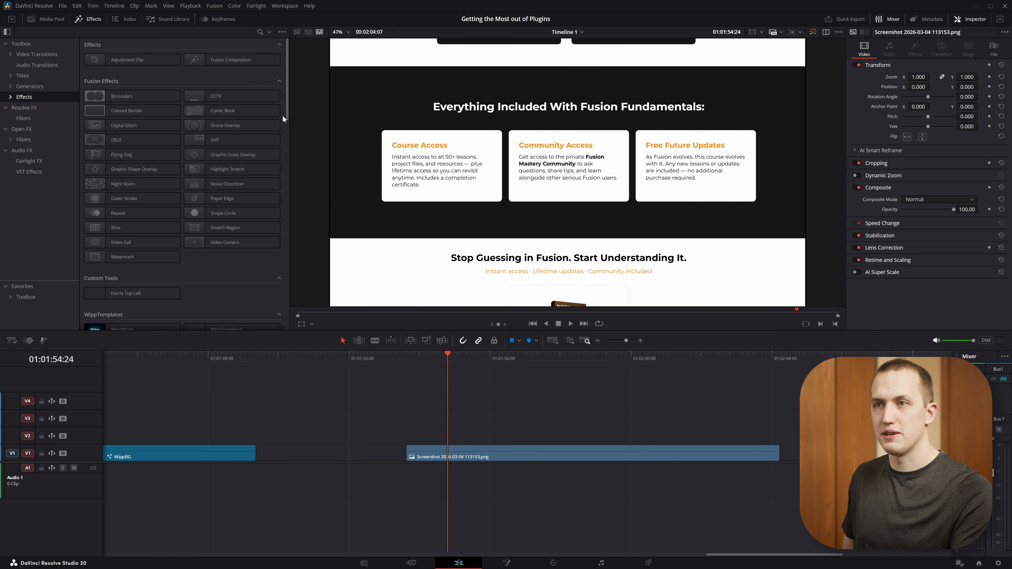
left_click_drag(255, 112, 478, 431)
scroll(251, 209, "down", 5)
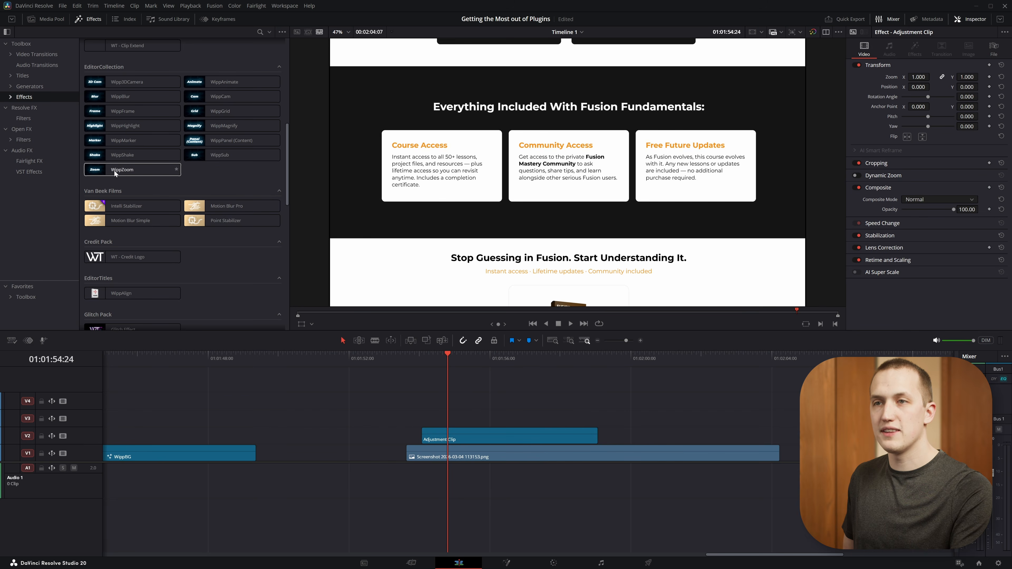
left_click_drag(115, 173, 488, 436)
left_click(422, 356)
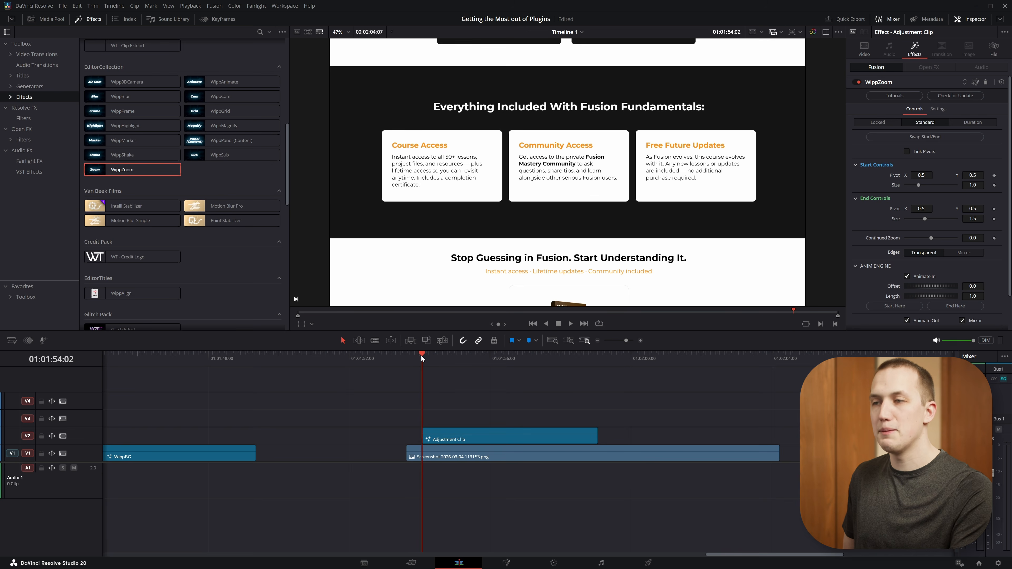
mouse_move(422, 356)
left_mouse_down()
mouse_move(470, 354)
mouse_move(424, 360)
left_mouse_up()
key("space")
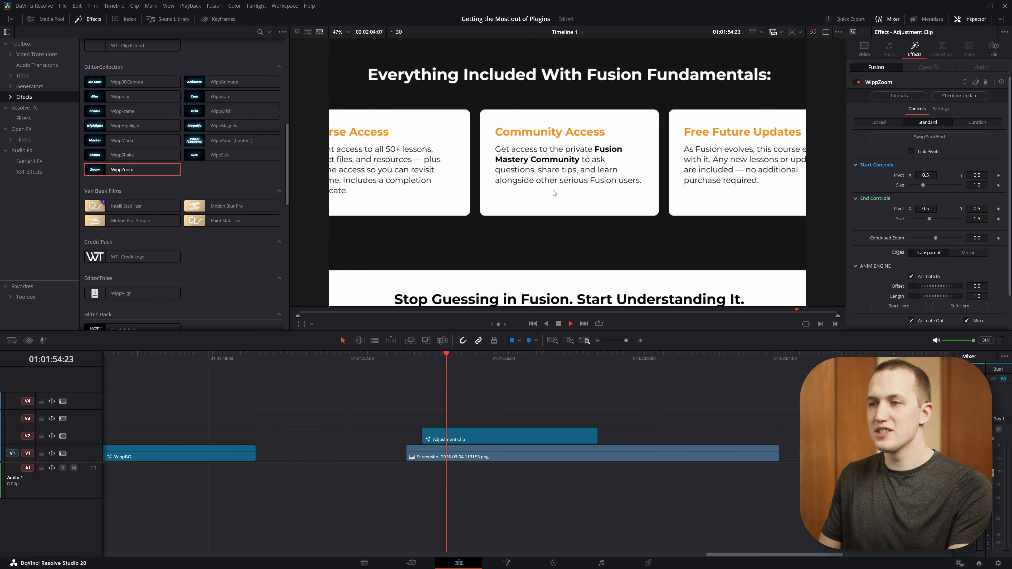
key("space")
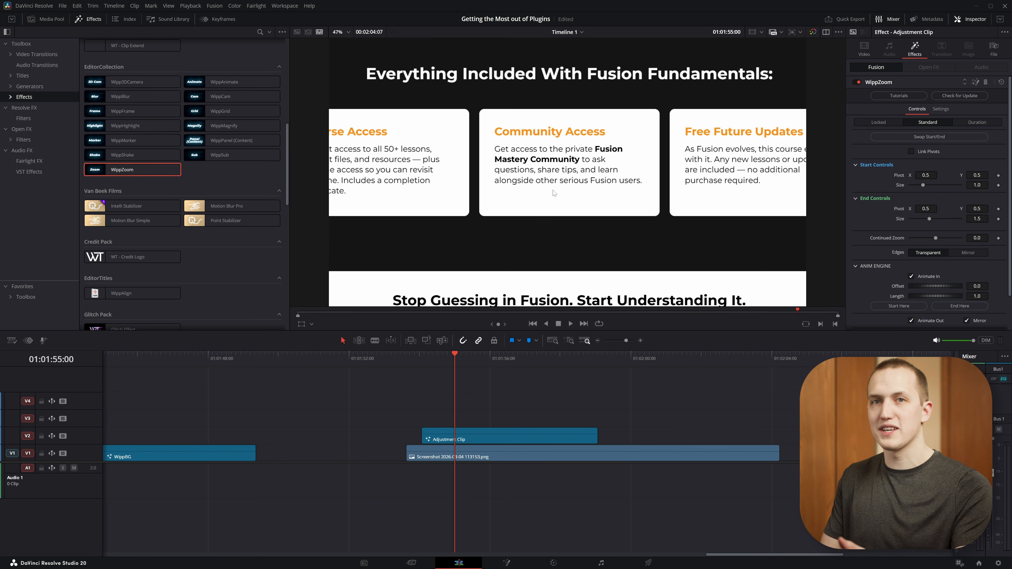